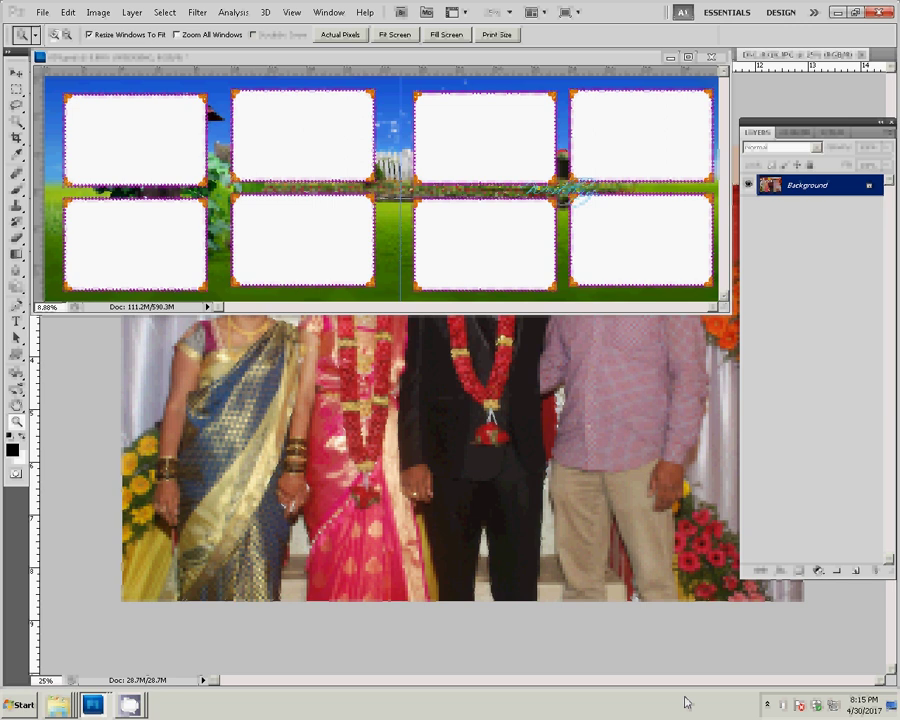
- Resize DSC_0318.JPG to 8 inches wide, copy it, and close it without saving
double_click(381, 55)
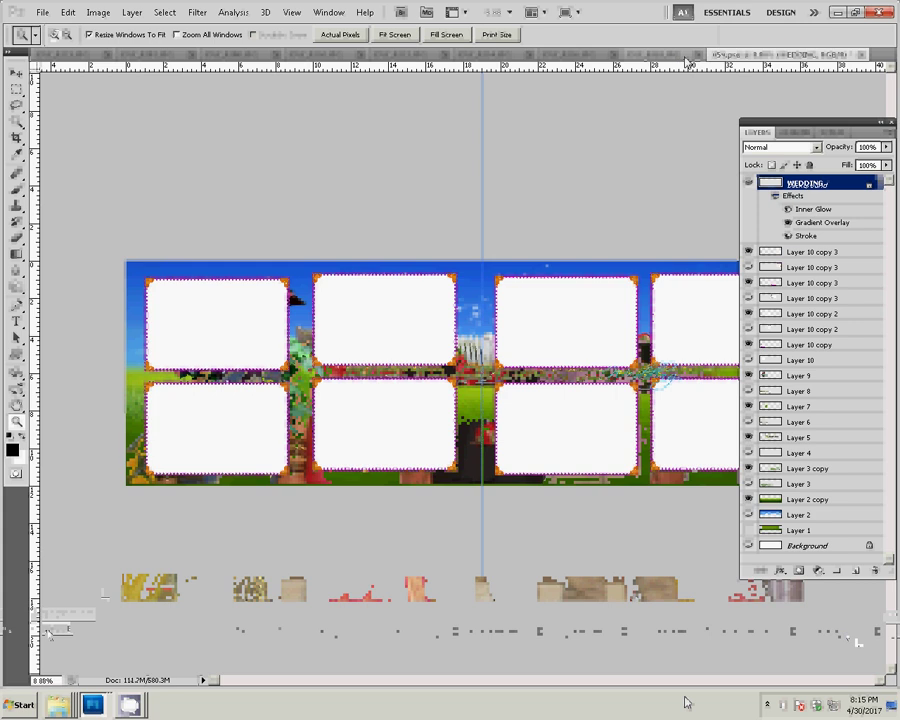
click(689, 56)
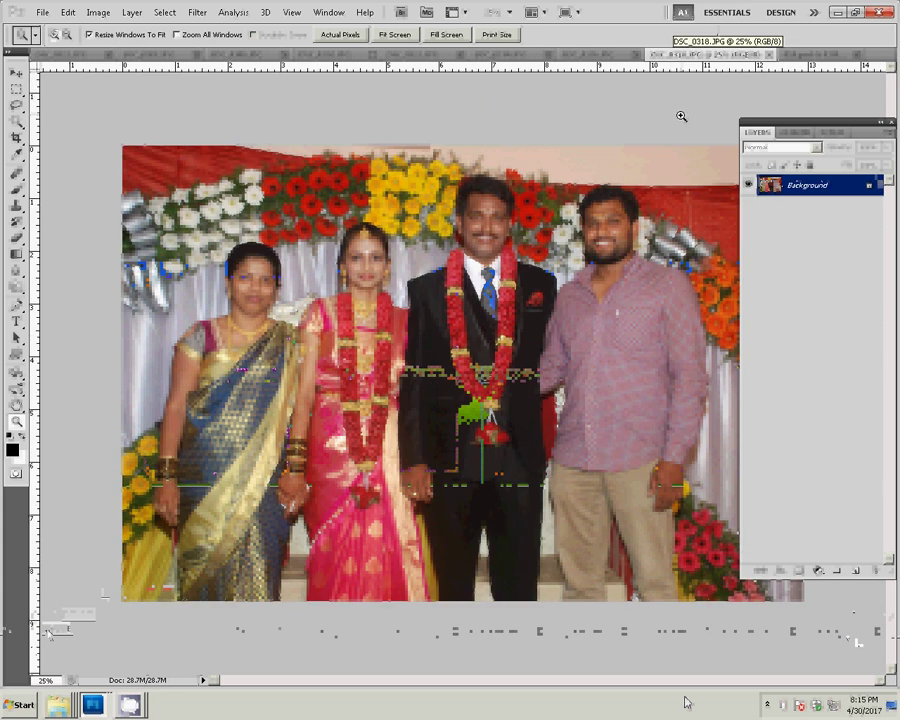
key(ctrl+alt+i)
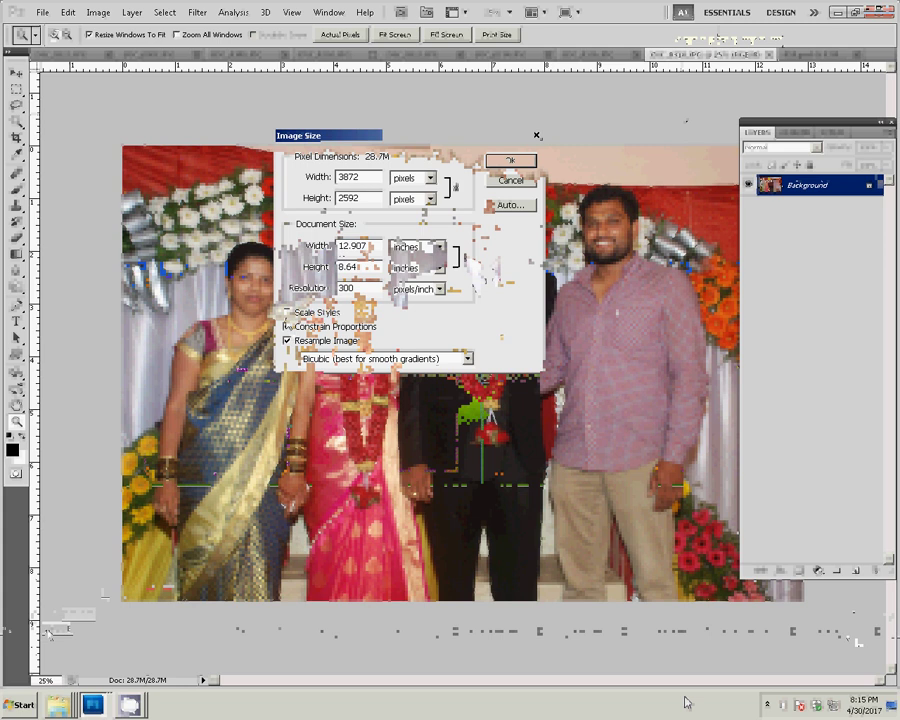
double_click(375, 245)
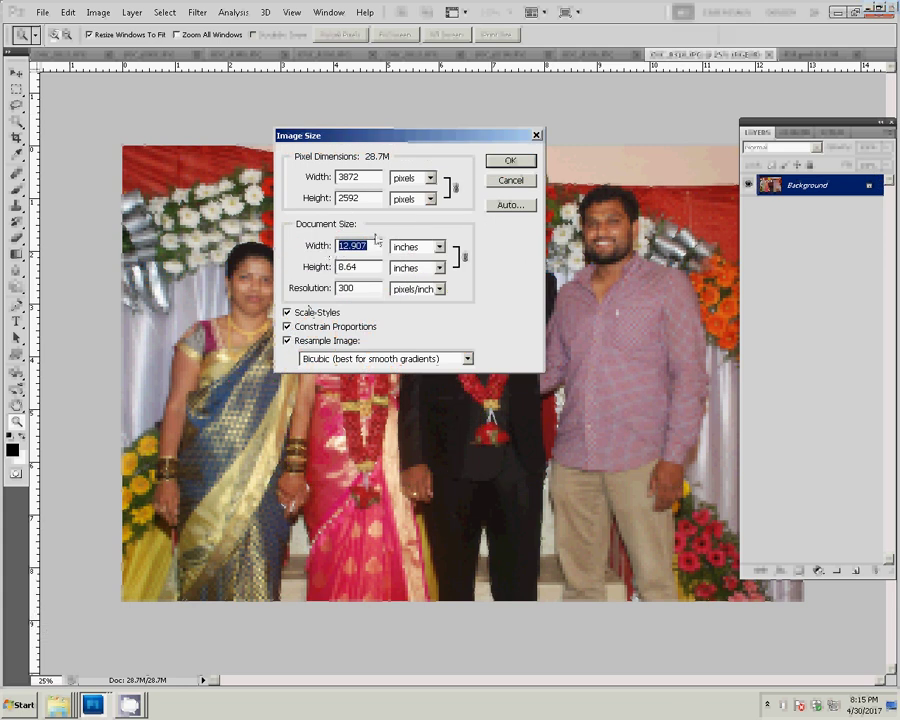
text(8)
click(507, 161)
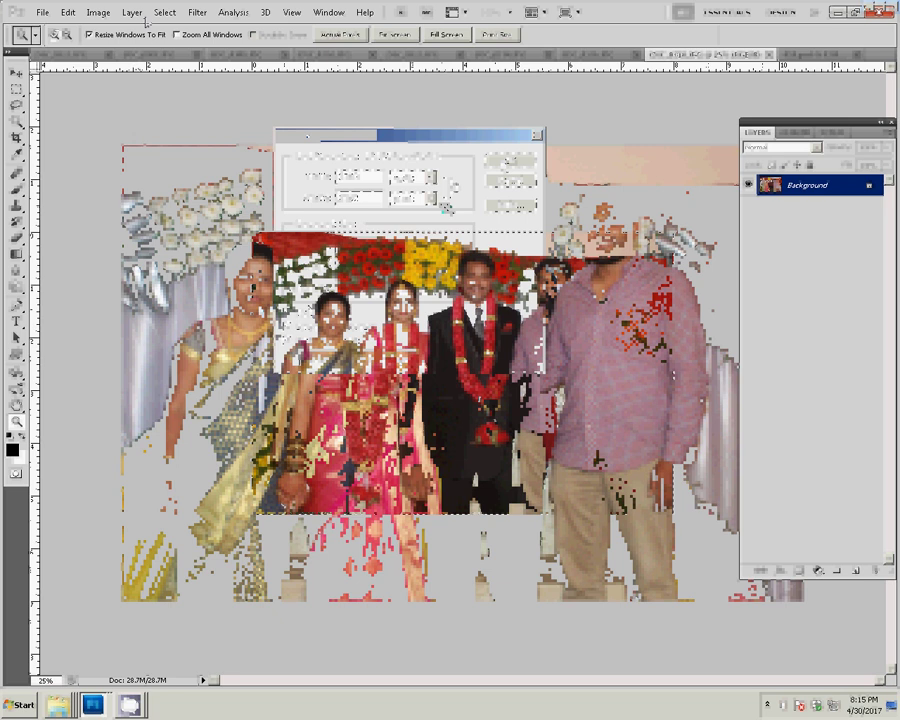
click(67, 12)
click(72, 90)
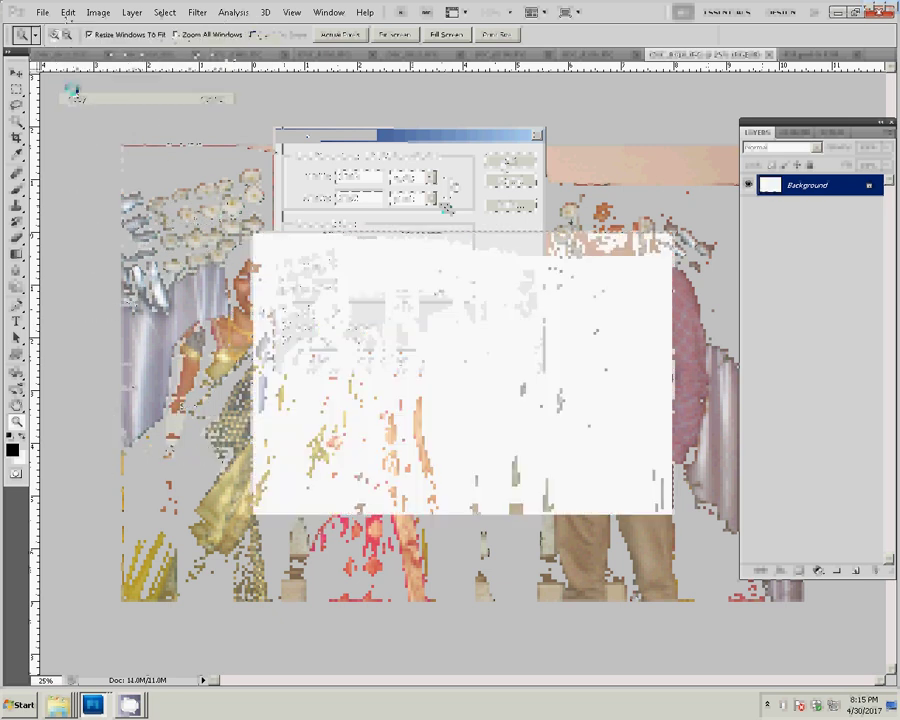
click(763, 53)
key(Tab)
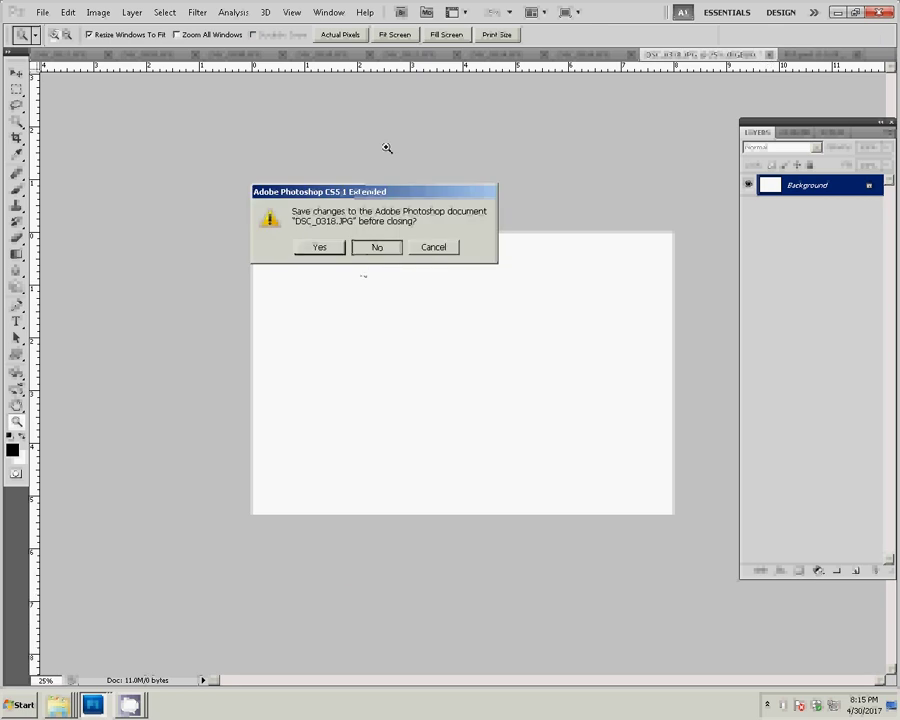
key(Return)
- Magic-wand the album's lower-right white frame and paste the photo into it as Layer 11
key(v)
click(720, 423)
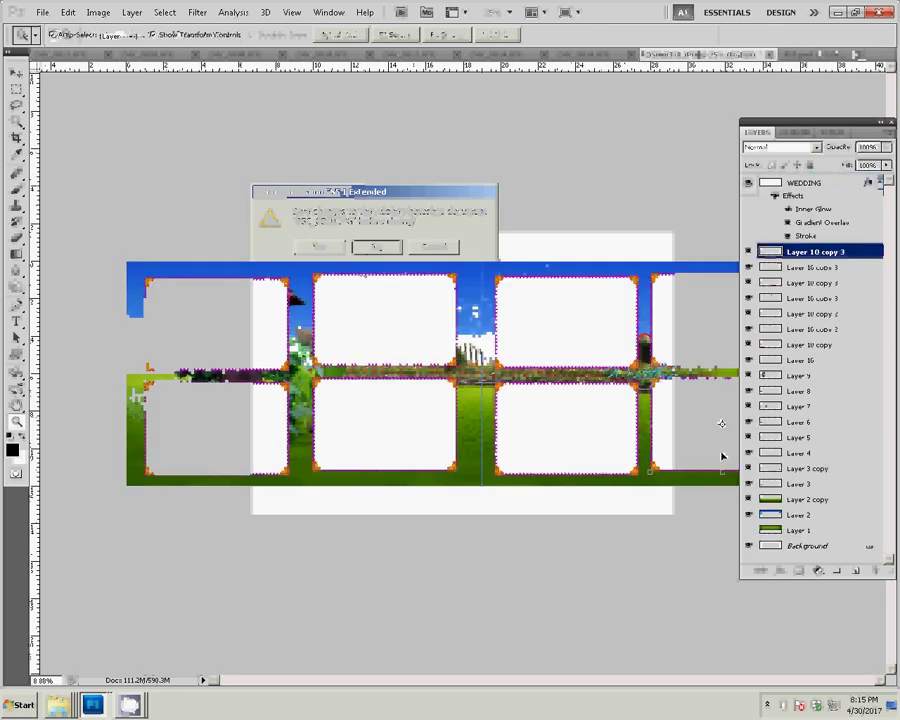
key(w)
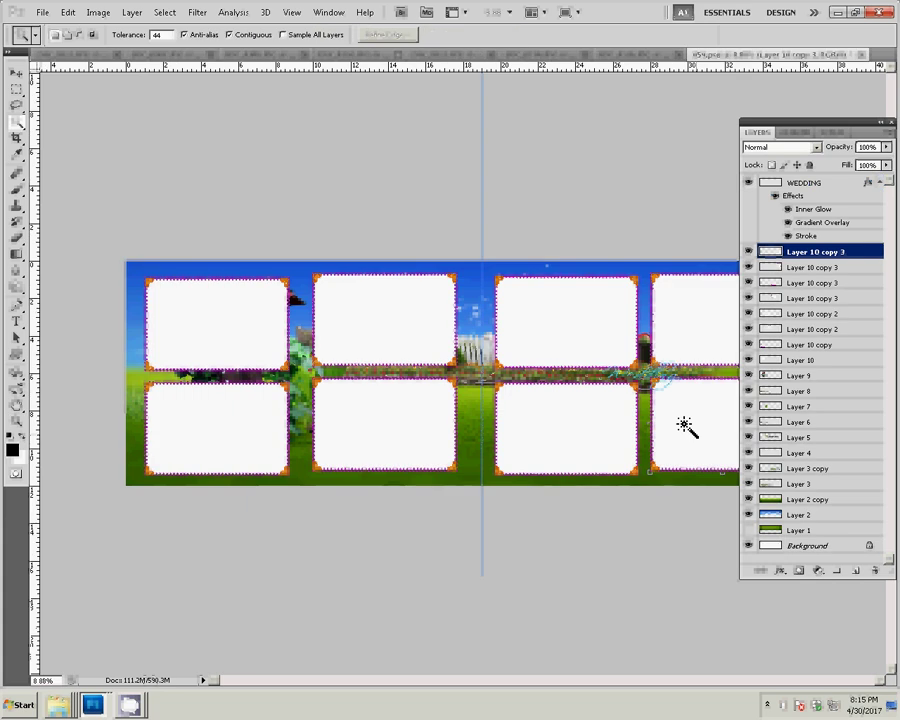
click(685, 425)
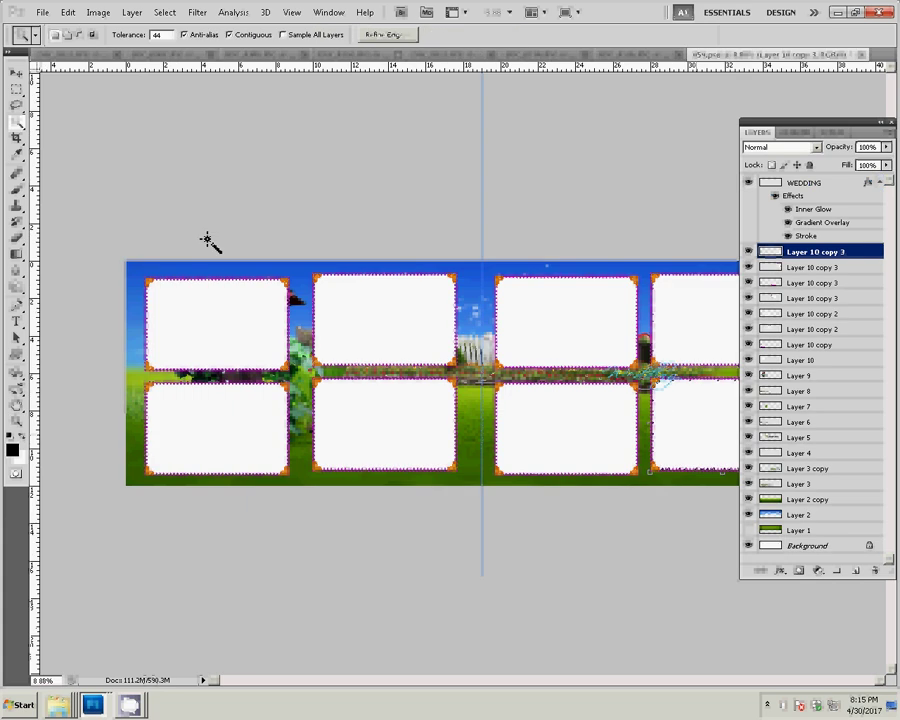
click(68, 12)
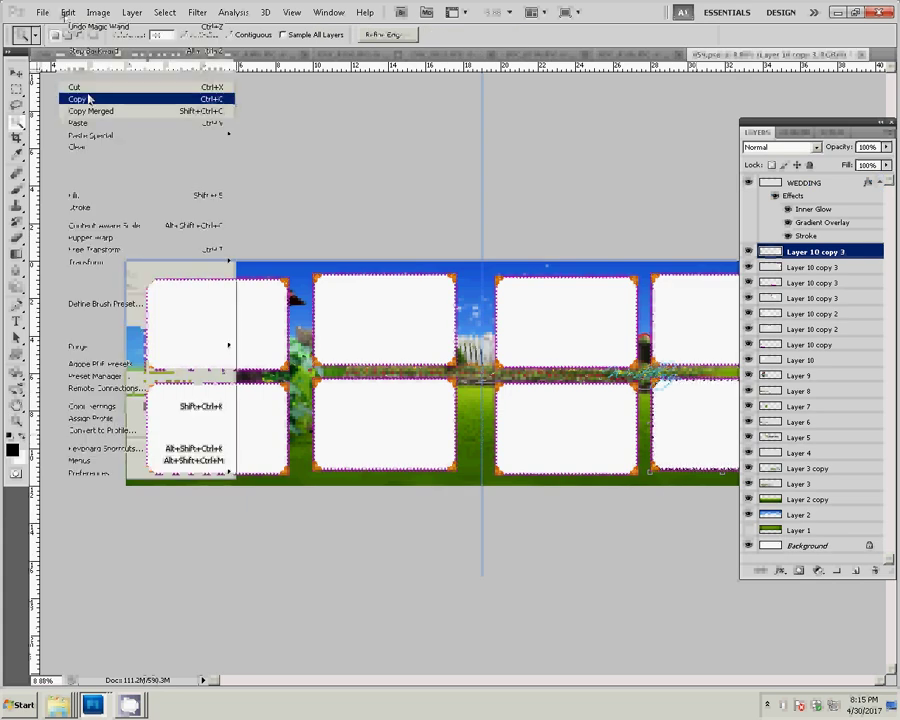
mouse_move(92, 135)
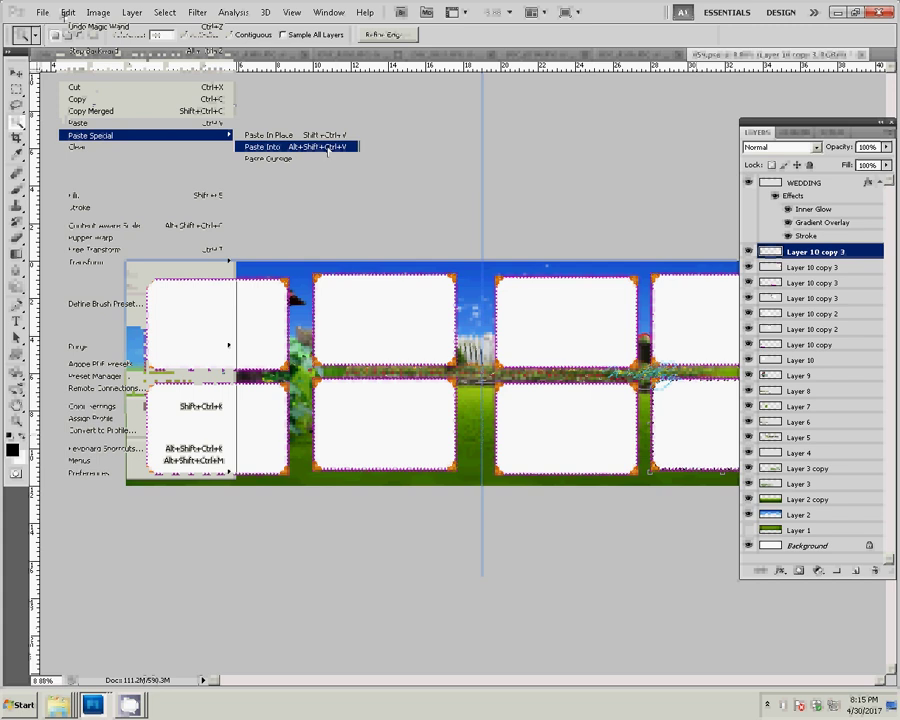
click(327, 150)
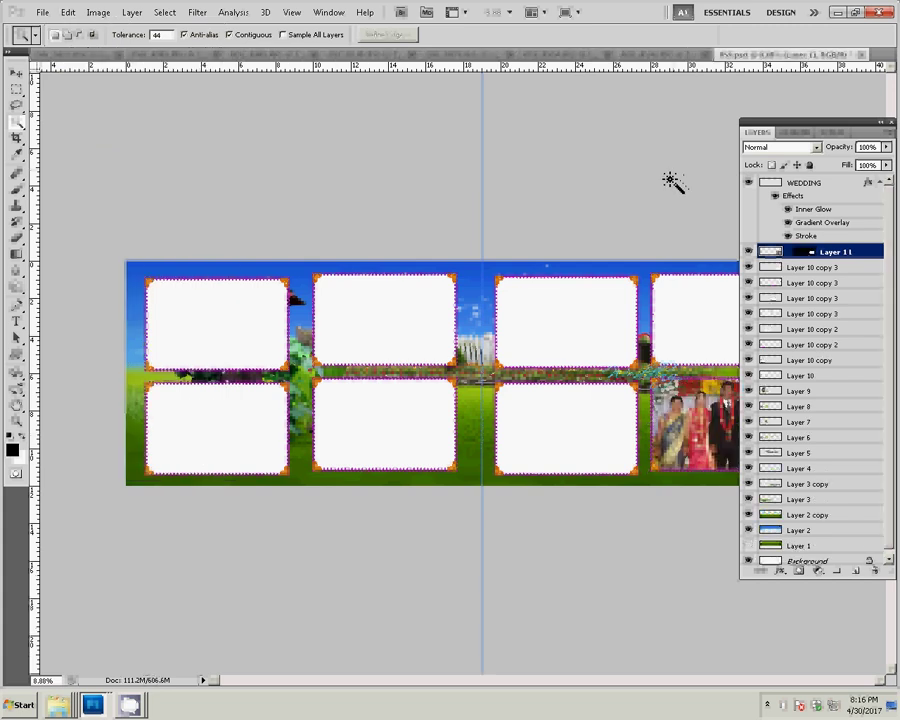
key(v)
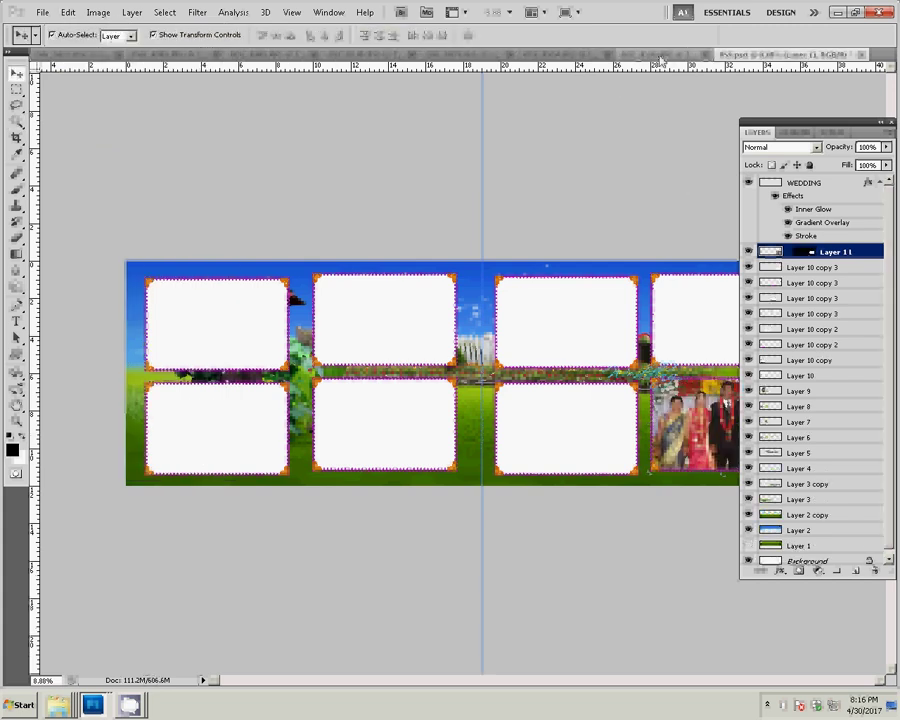
click(661, 56)
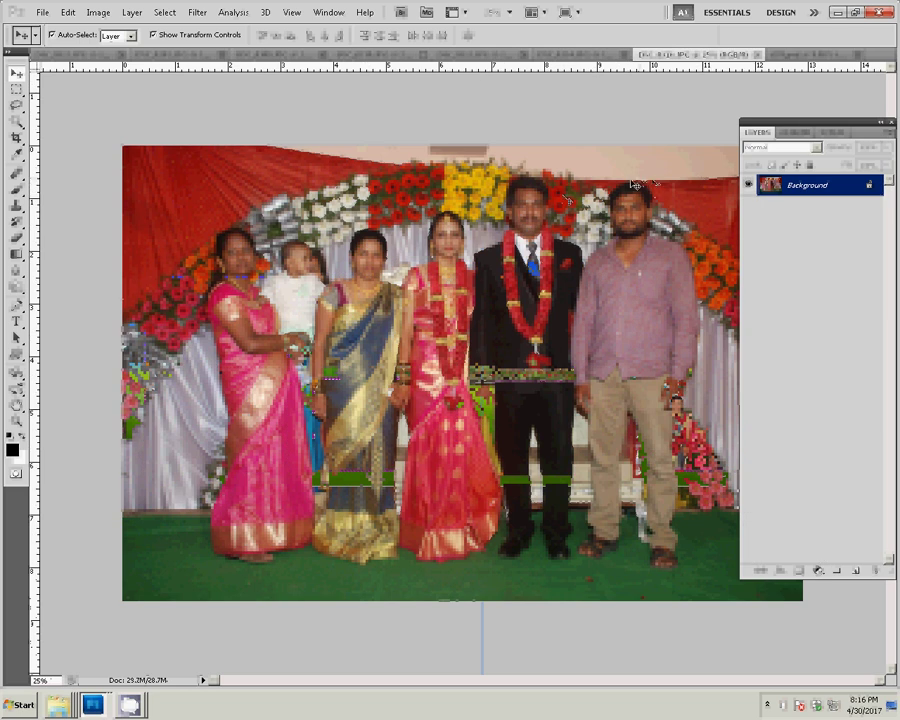
- Resize DSC_0316.JPG to 8 inches wide, take its contents, and close it unsaved
key(ctrl+alt+i)
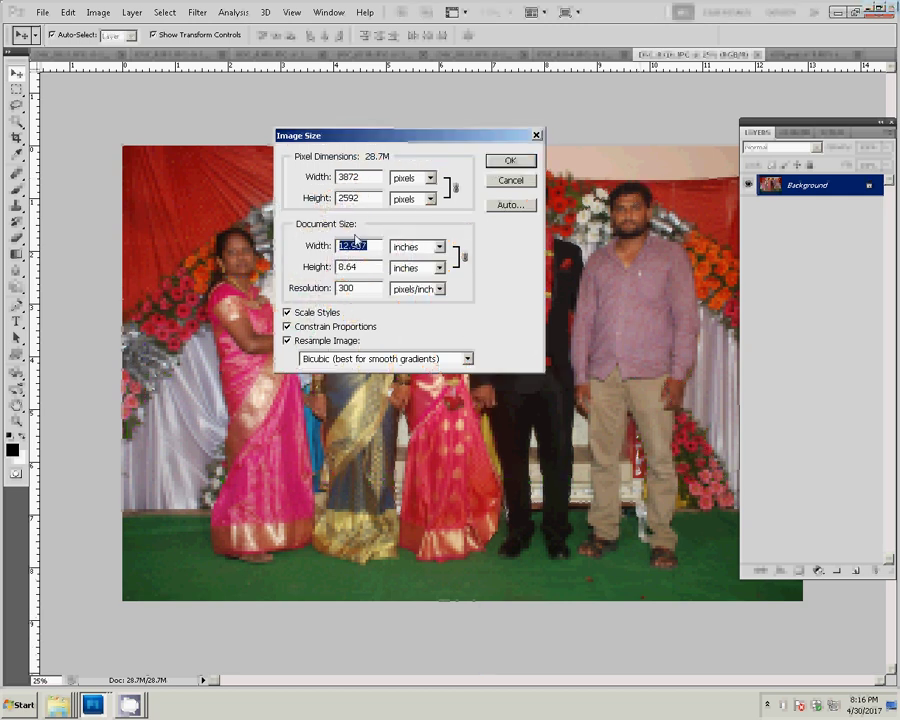
text(8)
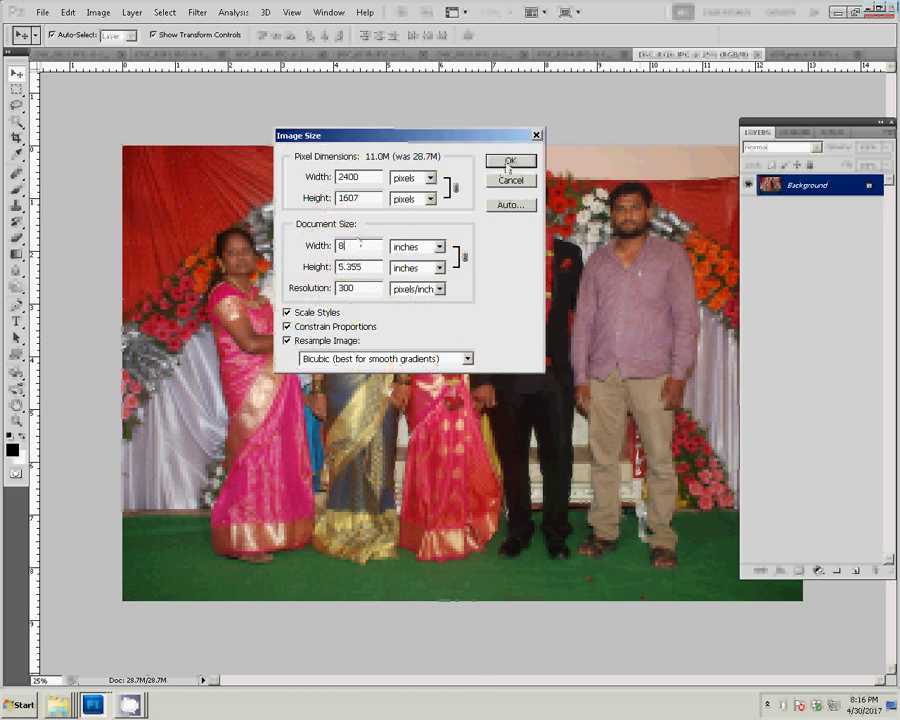
click(508, 163)
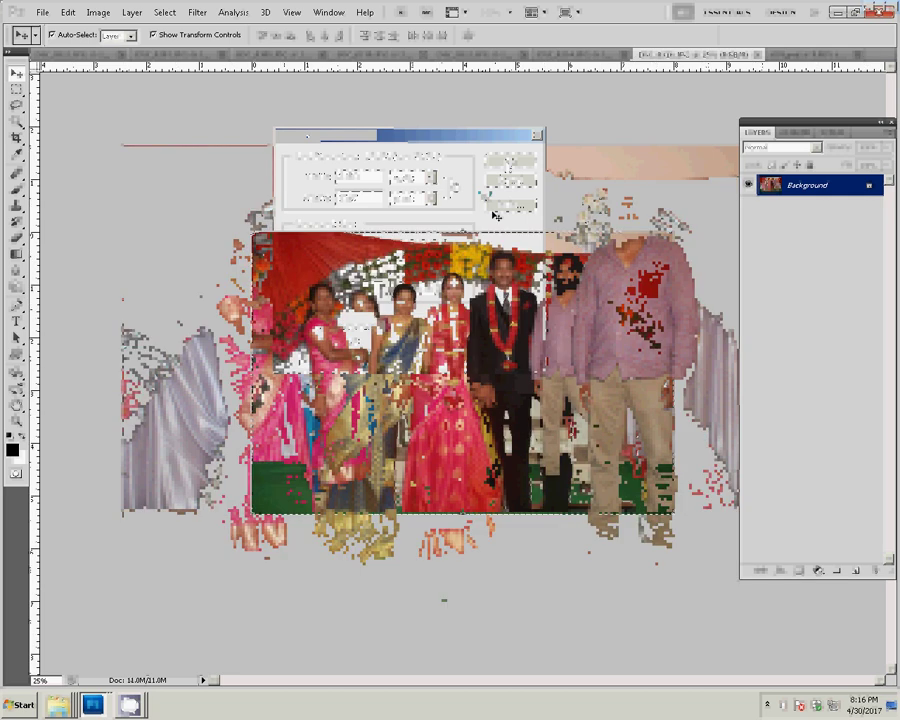
key(Delete)
key(ctrl+w)
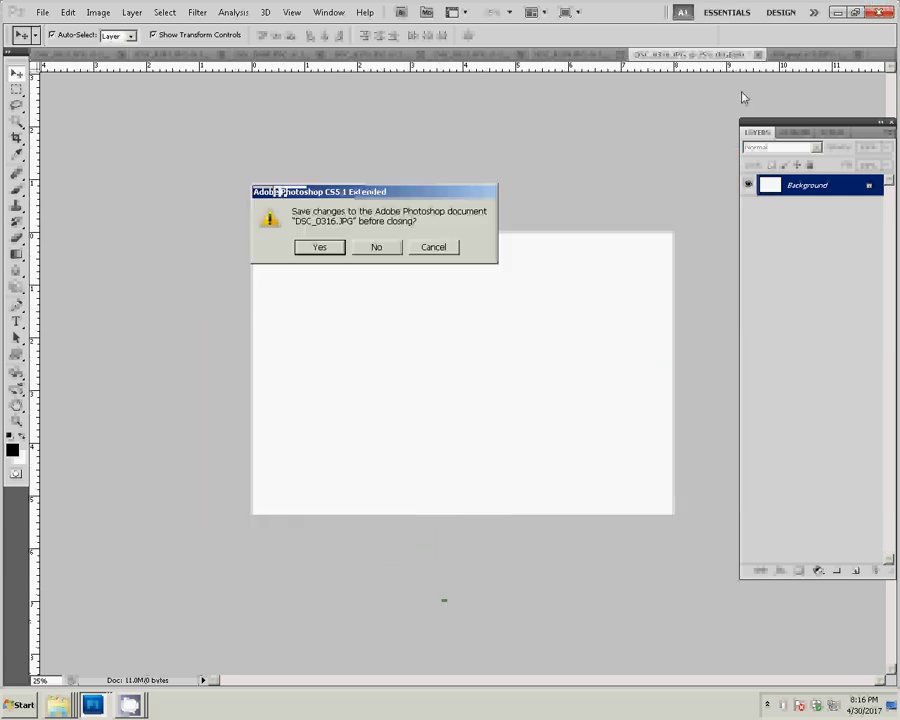
key(n)
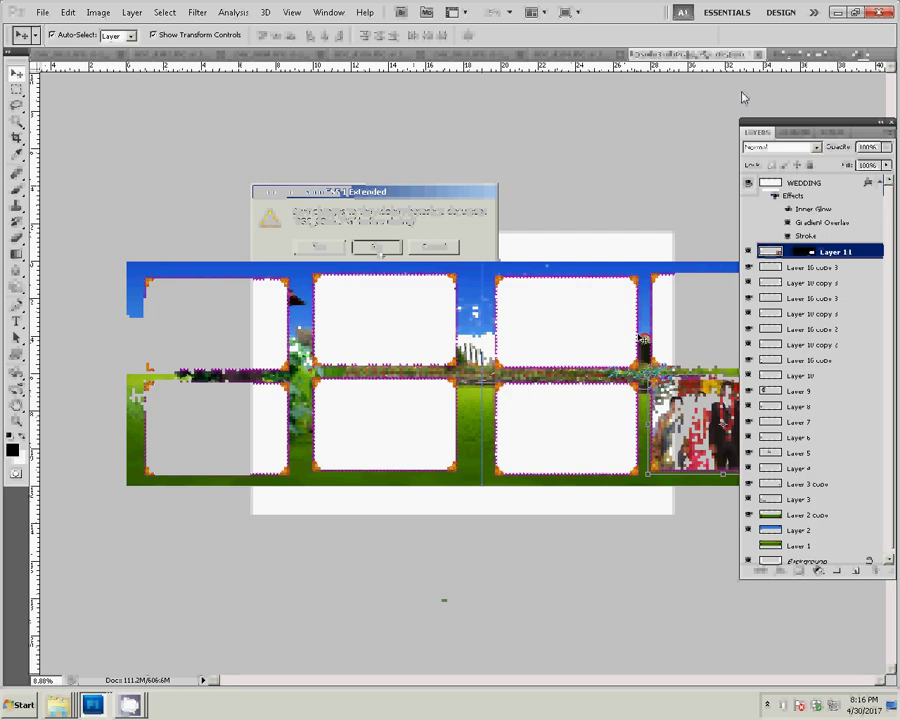
- Paste the photo into the upper-right white frame as masked Layer 12
key(w)
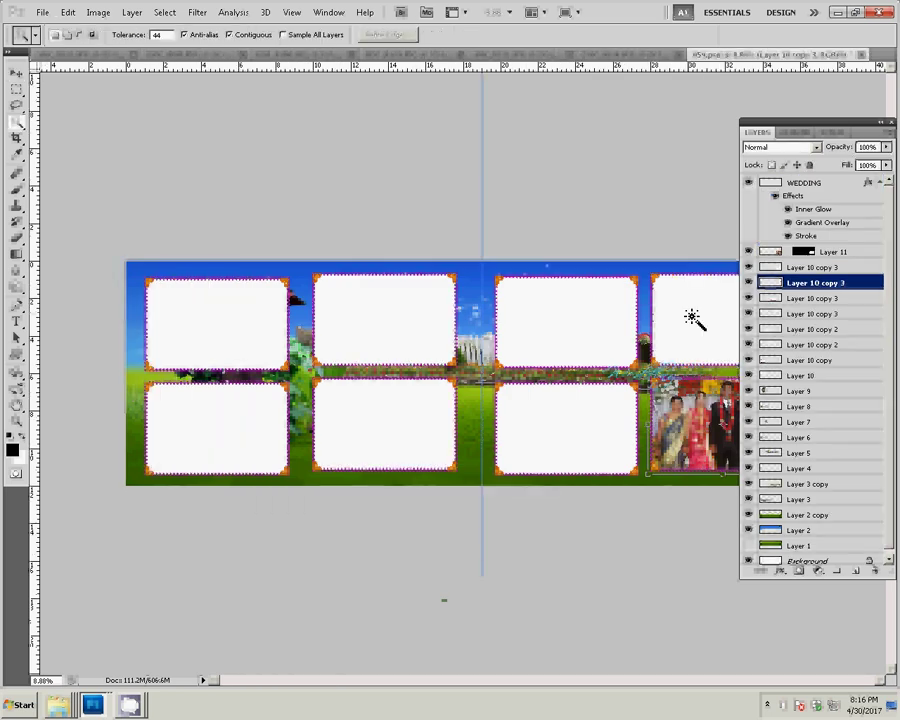
click(692, 318)
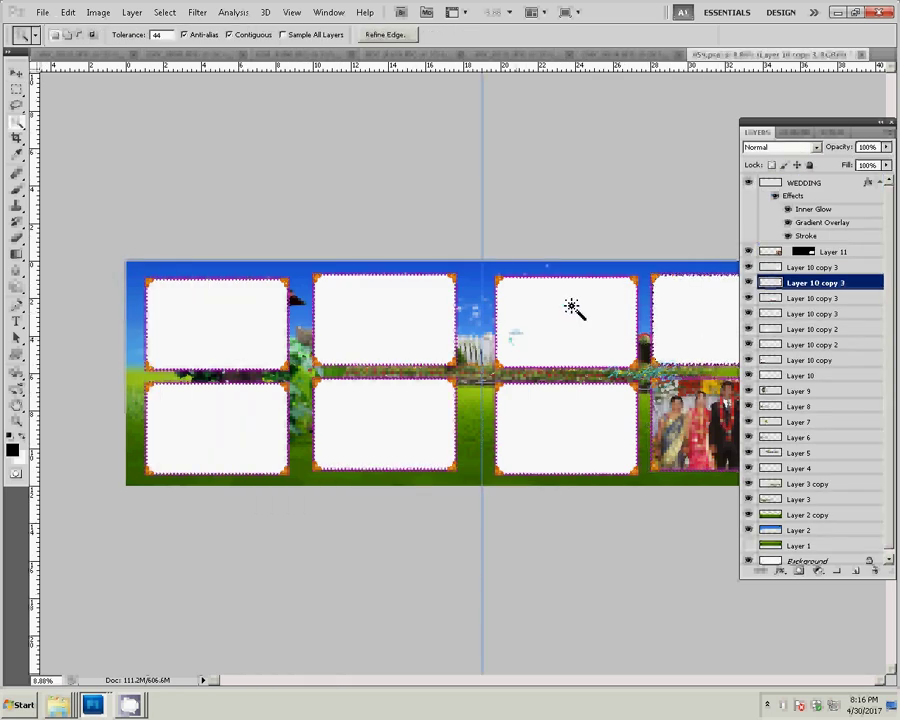
click(68, 12)
mouse_move(100, 135)
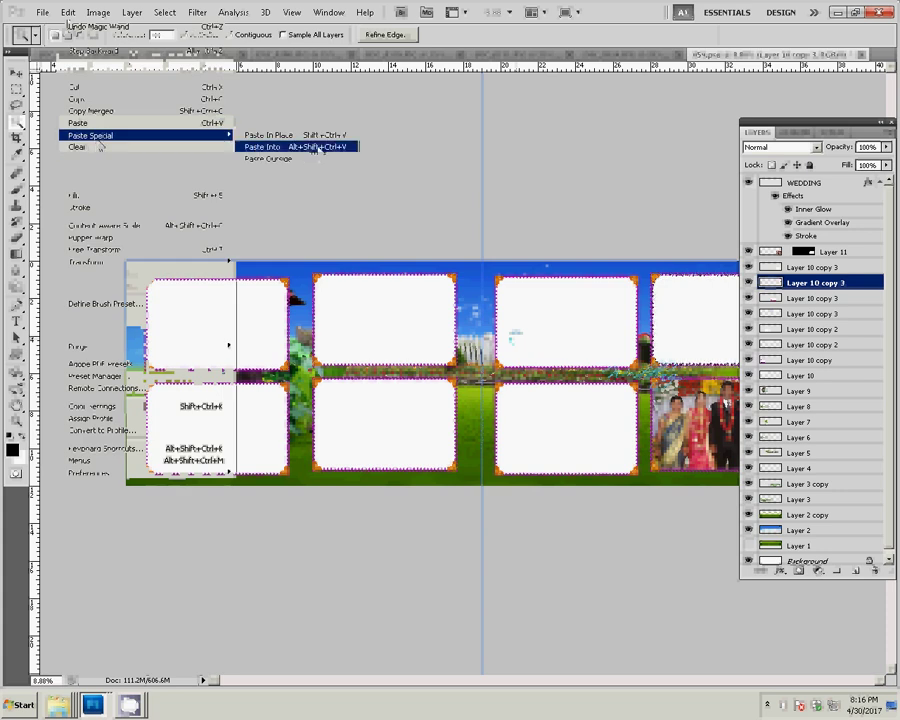
click(318, 148)
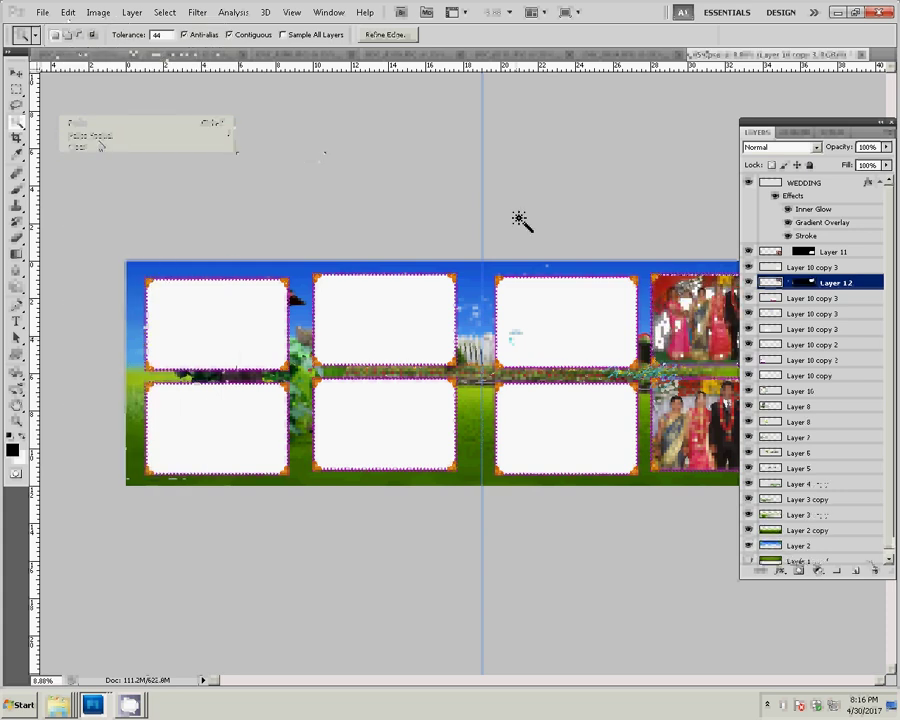
key(v)
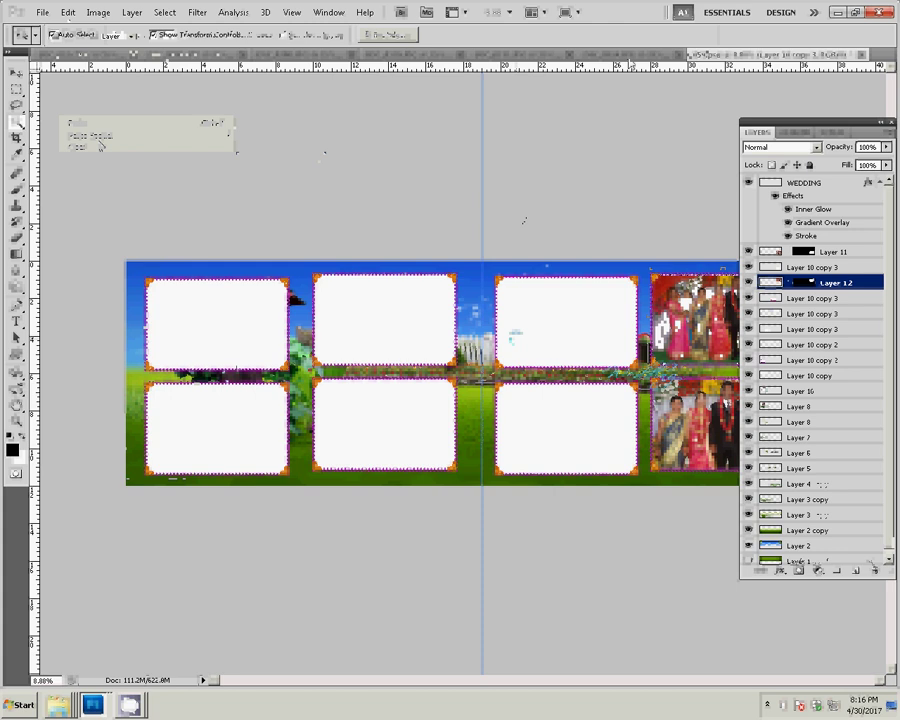
key(ctrl+Tab)
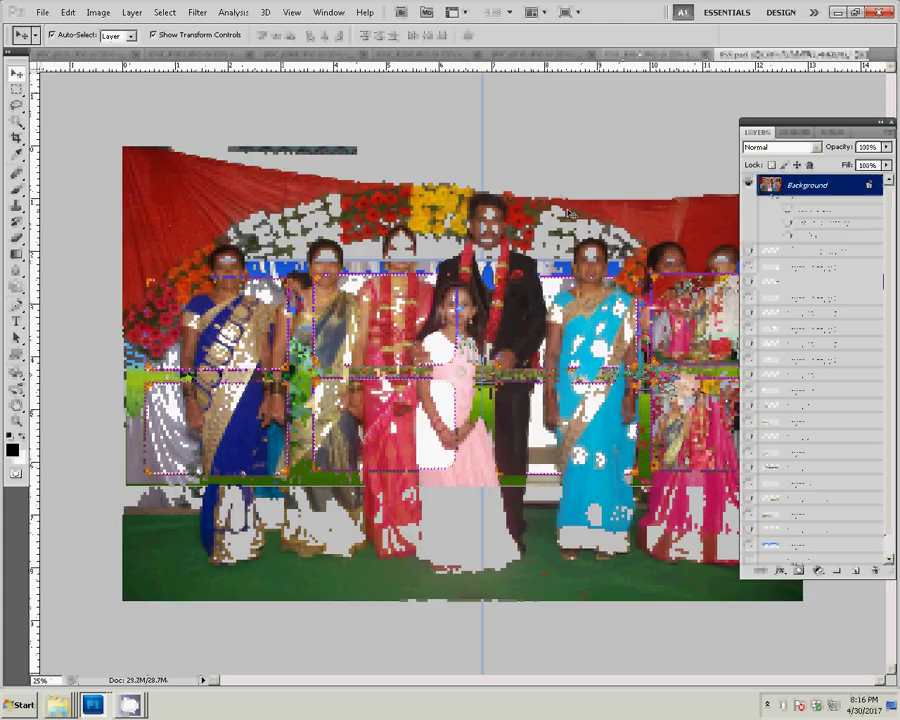
- Resize DSC_0314.JPG to 8 inches wide and close it without saving
key(ctrl+alt+i)
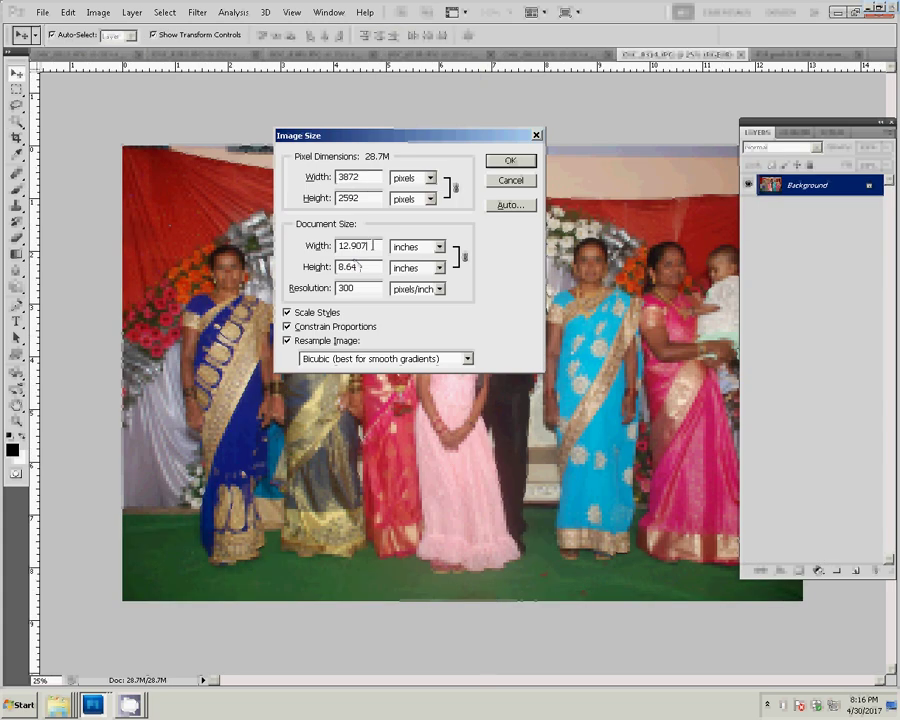
text(8)
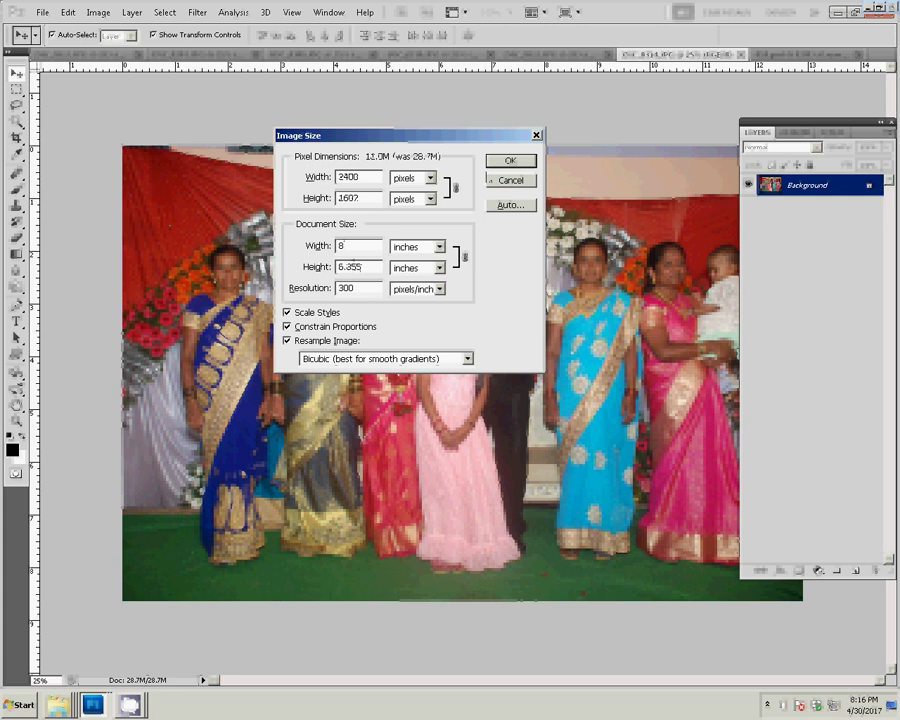
click(497, 161)
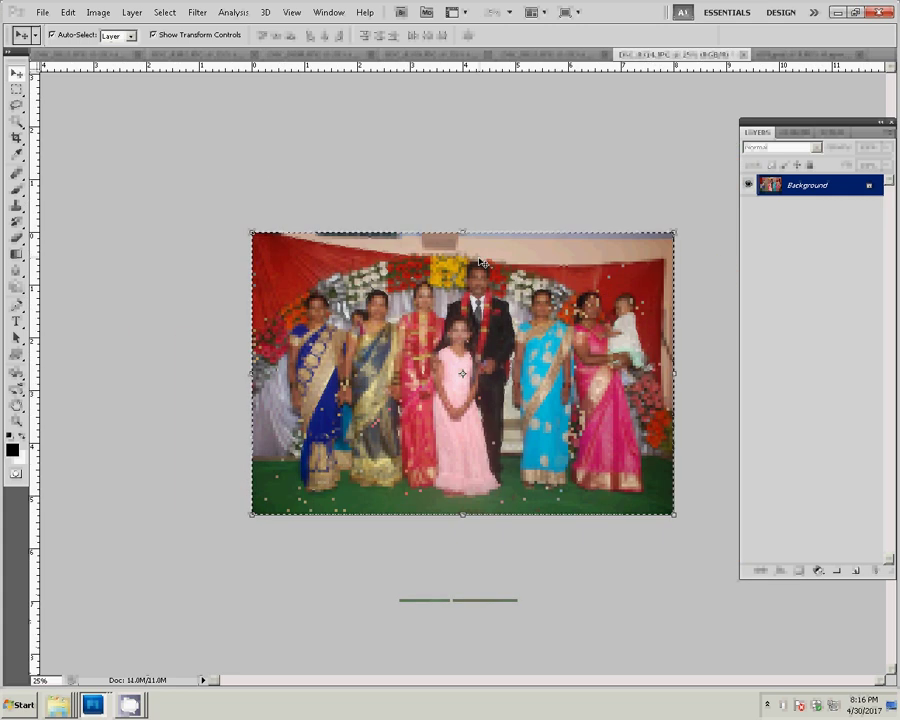
click(743, 55)
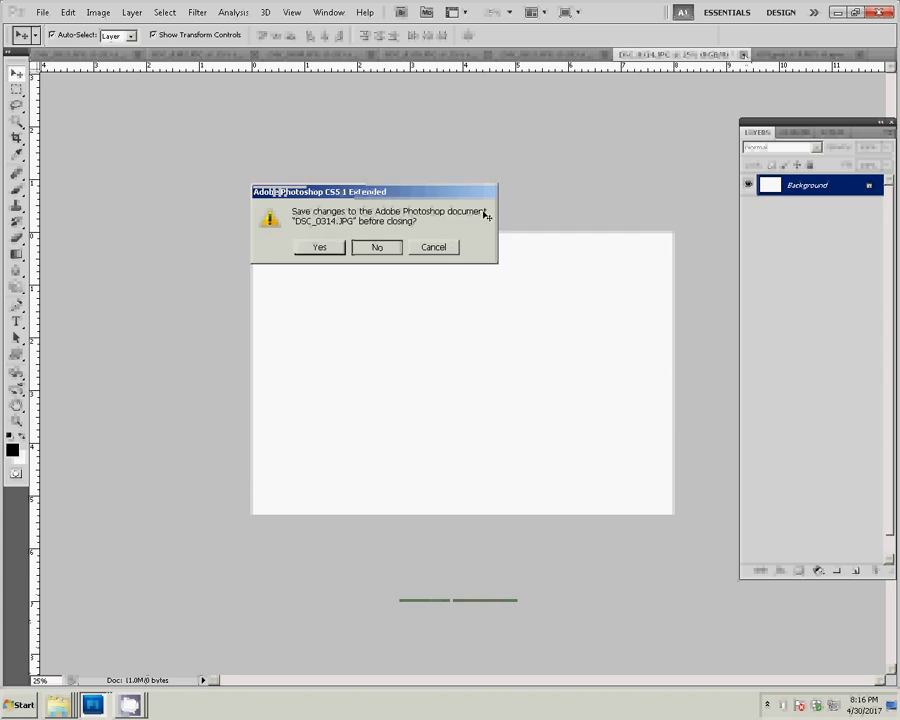
click(376, 247)
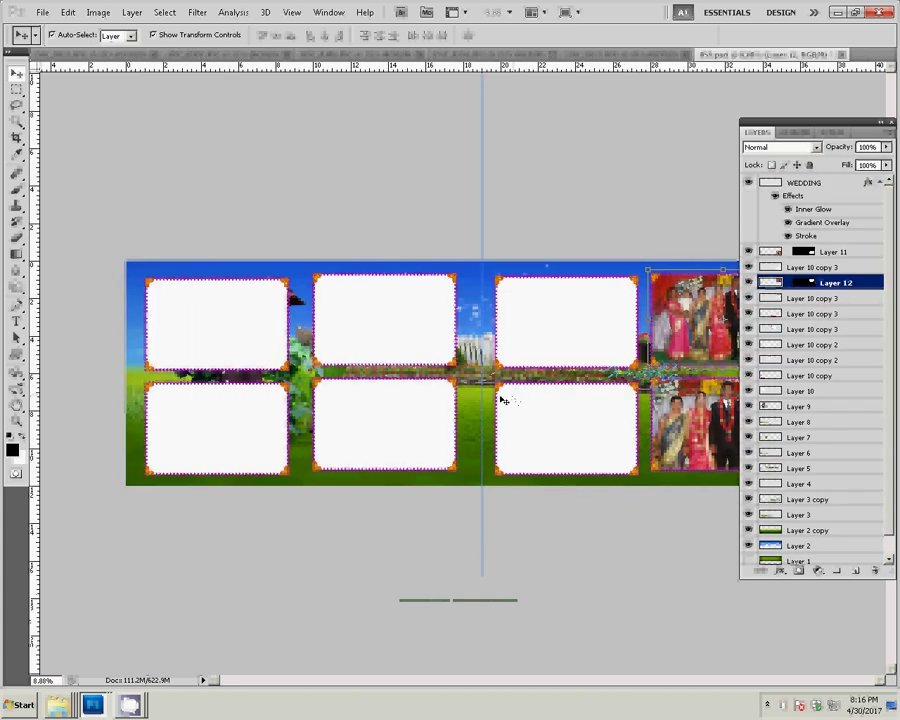
- Paste the photo into the right page's lower frame as masked Layer 13
click(562, 466)
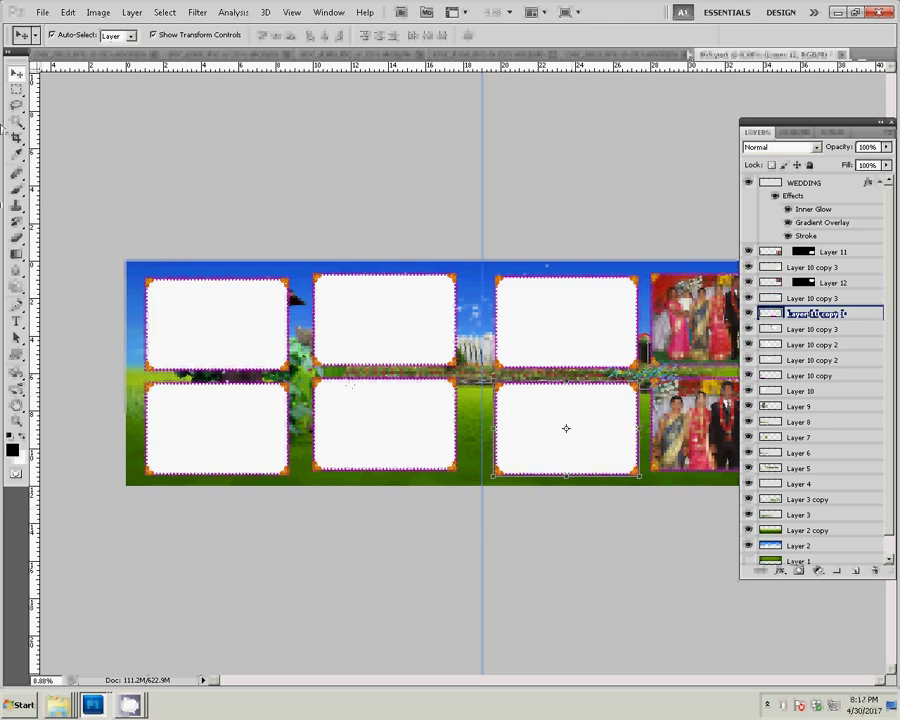
key(w)
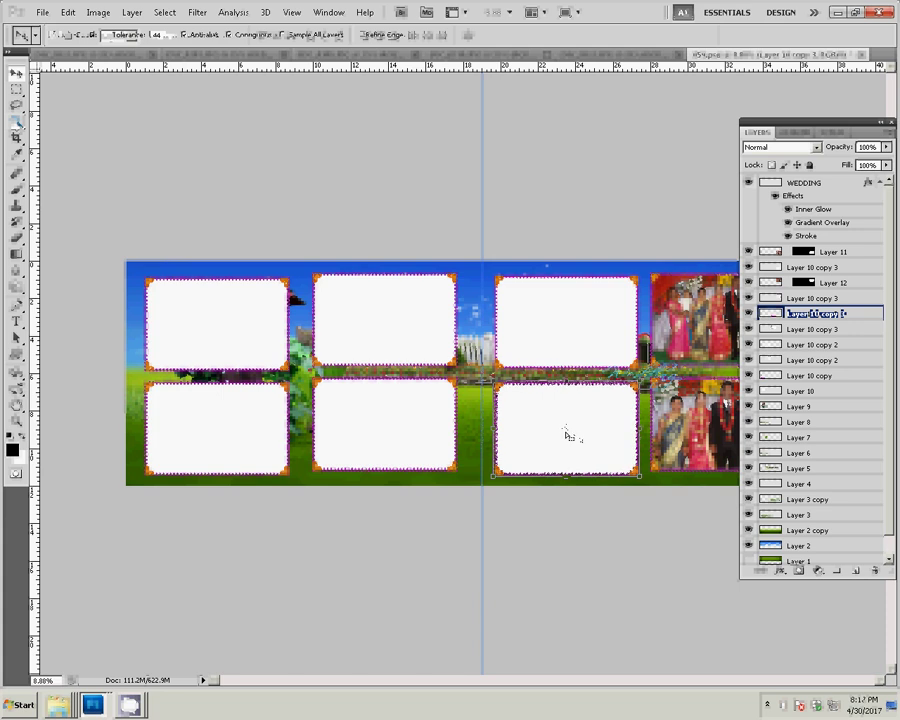
key(Return)
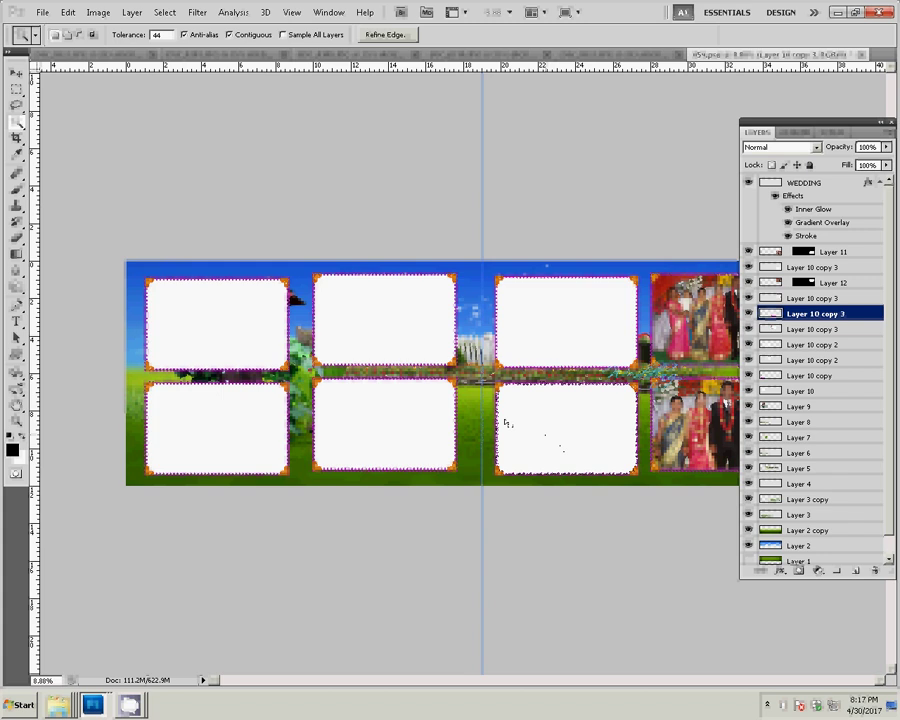
click(96, 13)
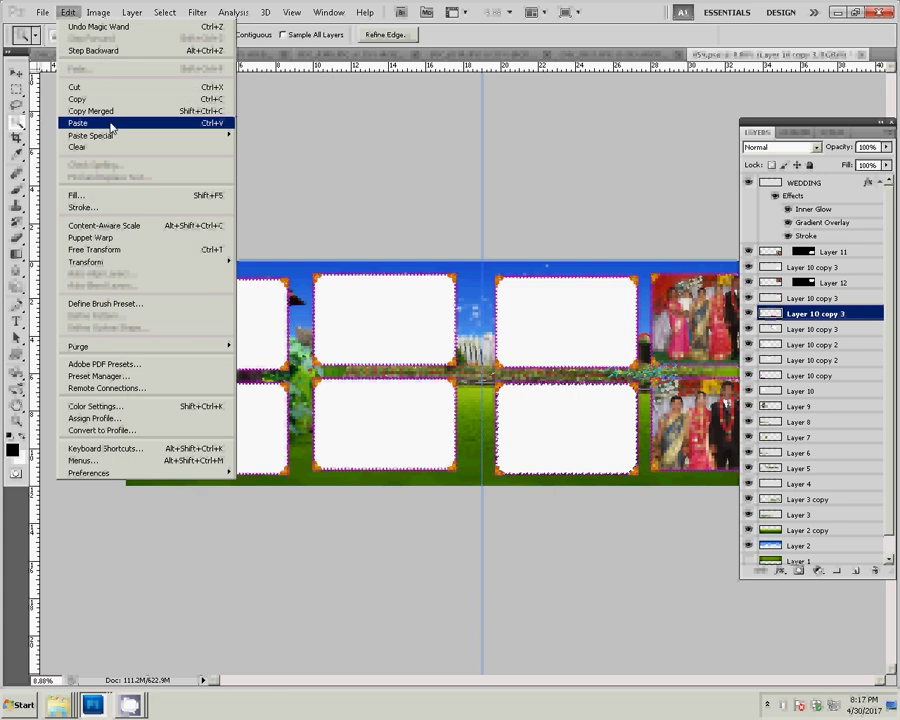
mouse_move(91, 135)
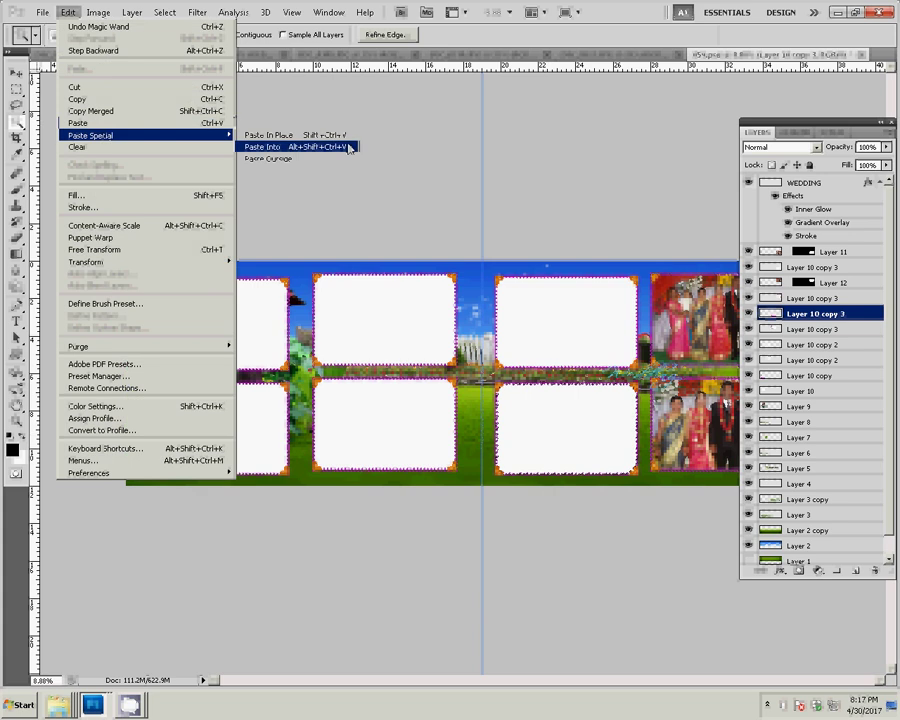
click(349, 147)
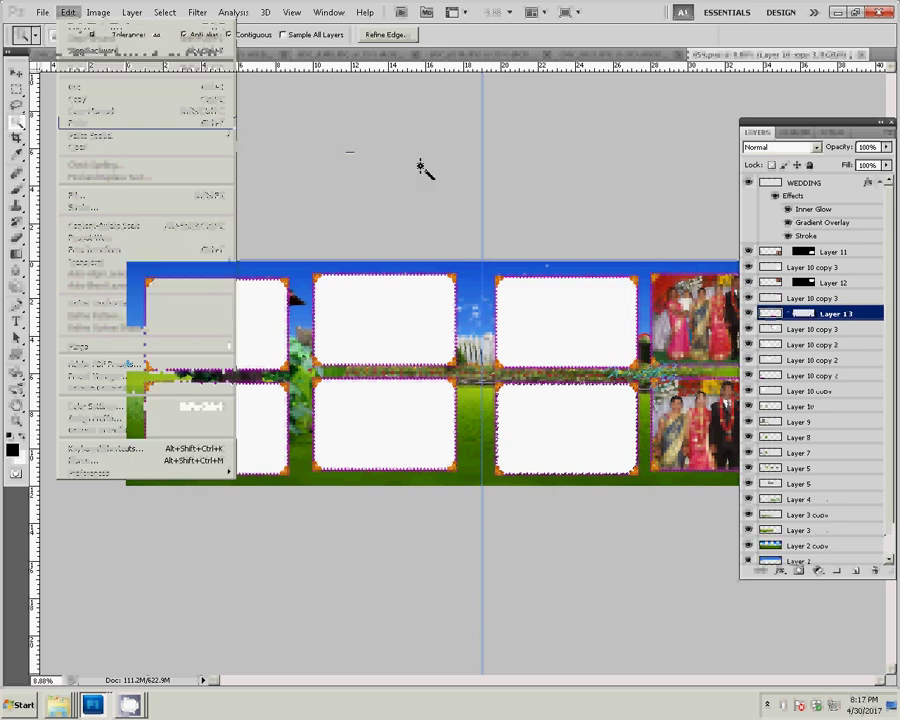
key(v)
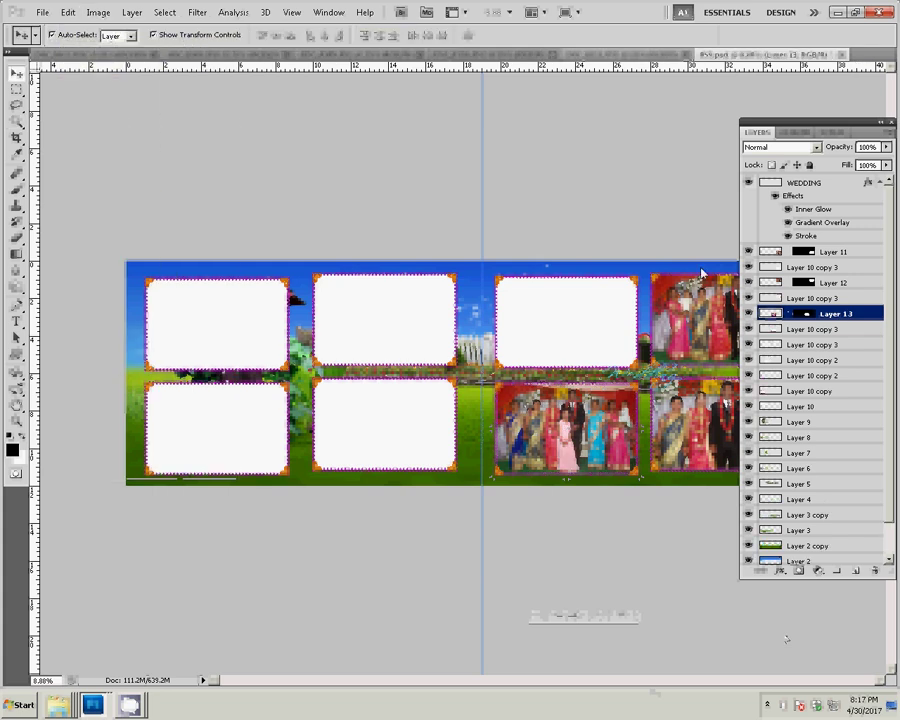
key(ctrl+Tab)
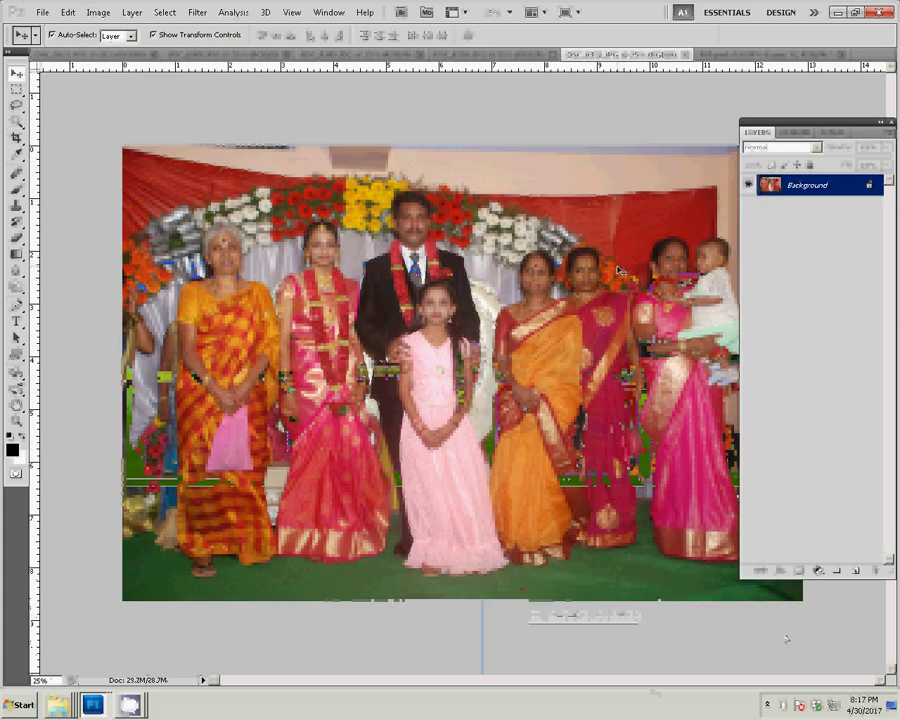
- Resize DSC_0312.JPG to 8 inches wide and close it without saving
key(ctrl+alt+i)
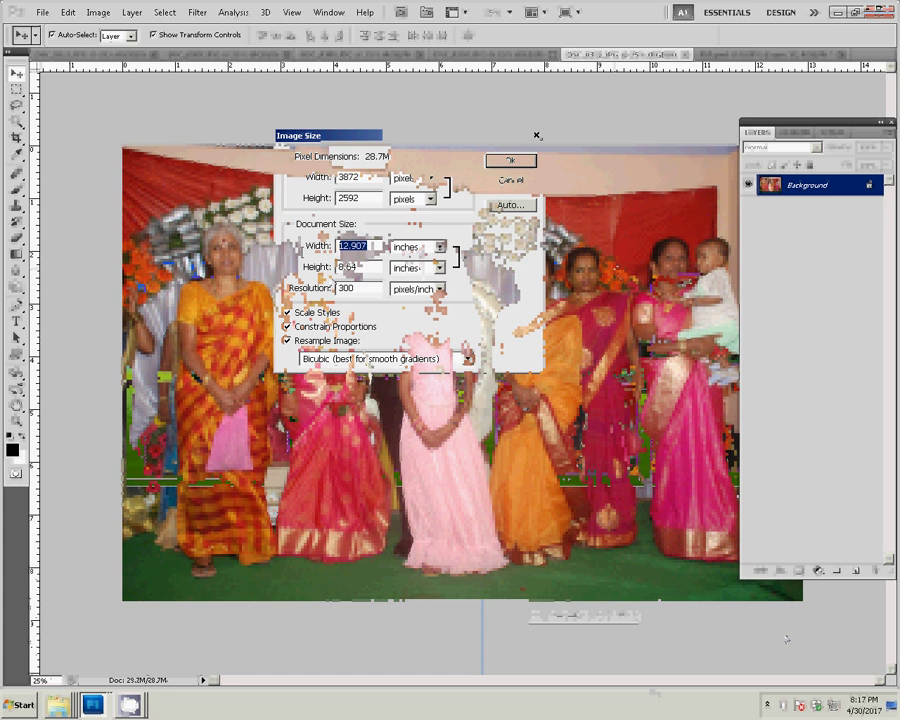
text(8)
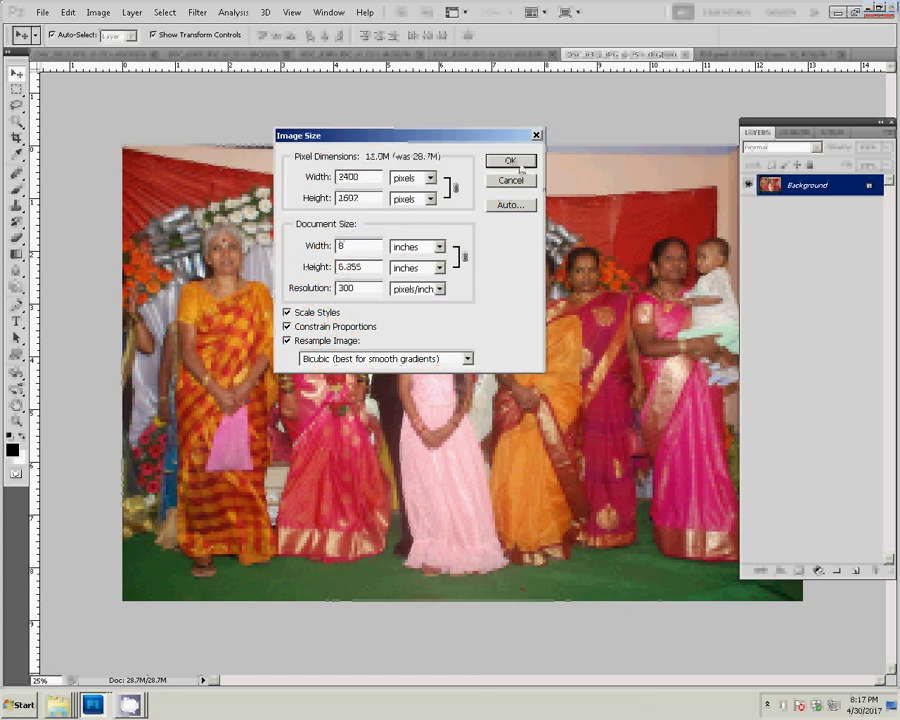
click(518, 164)
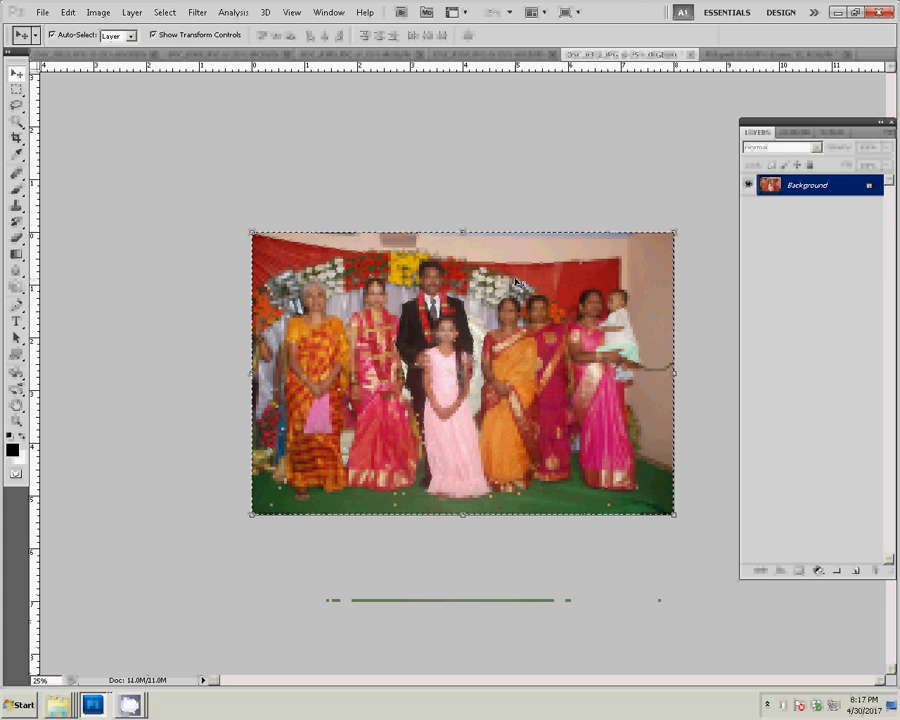
key(ctrl+w)
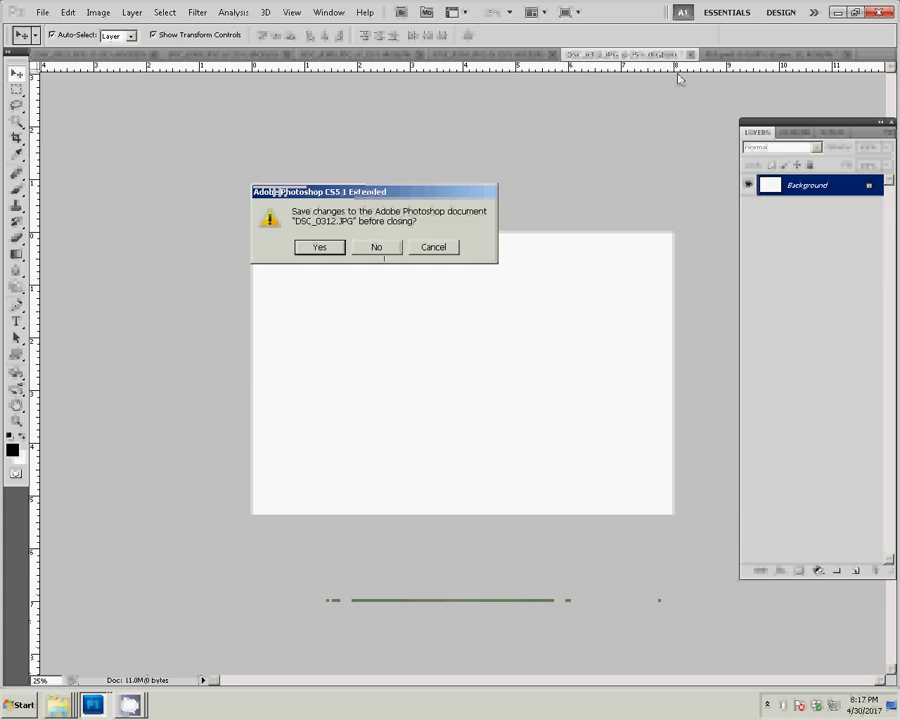
click(389, 249)
click(389, 249)
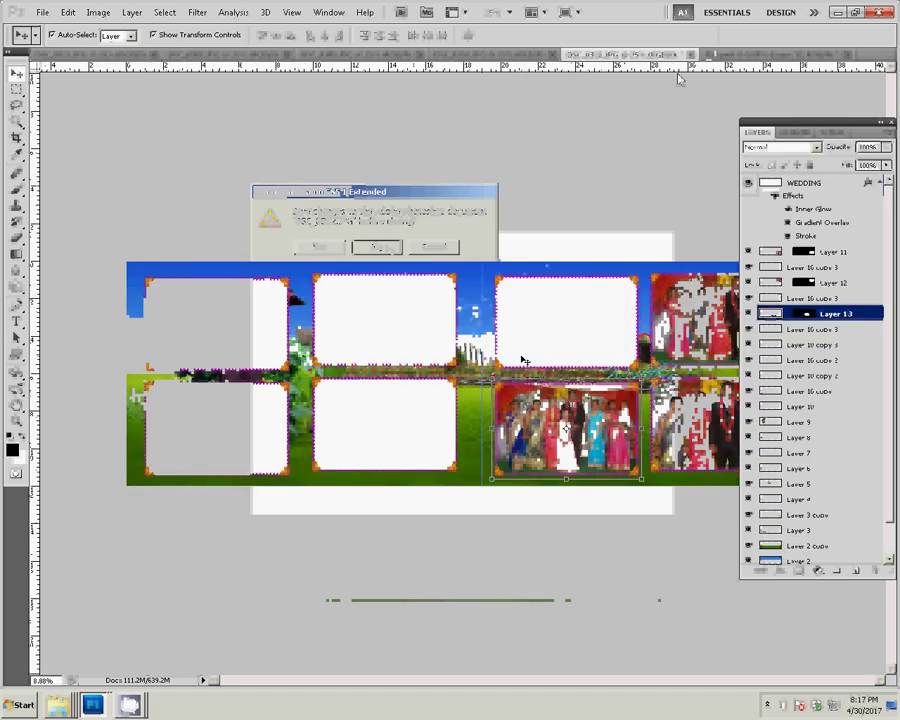
- Paste the photo into the right page's upper frame as Layer 14
click(544, 297)
key(w)
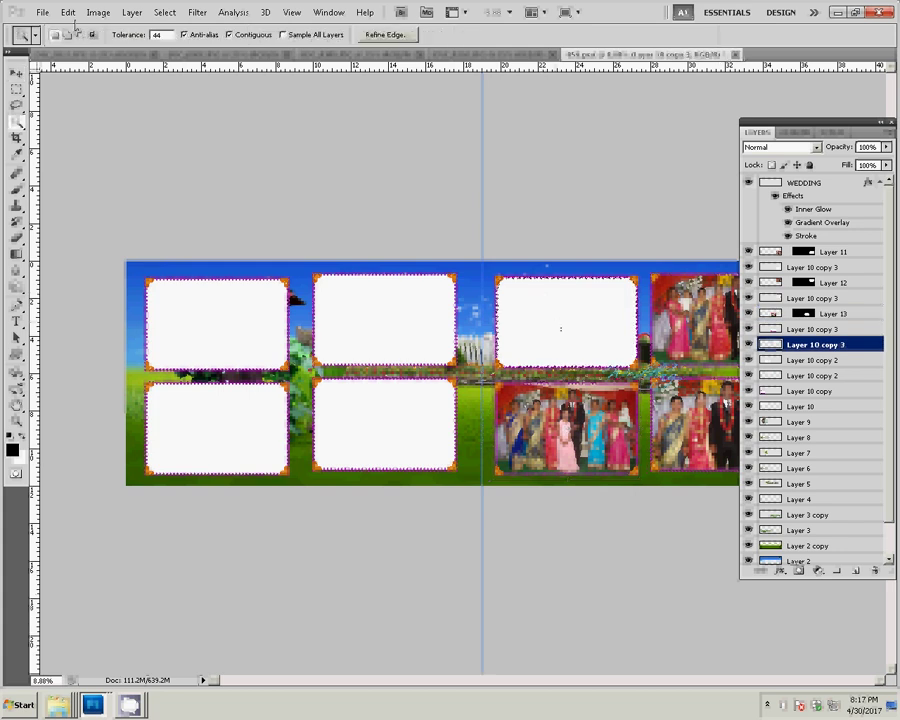
click(68, 12)
mouse_move(120, 135)
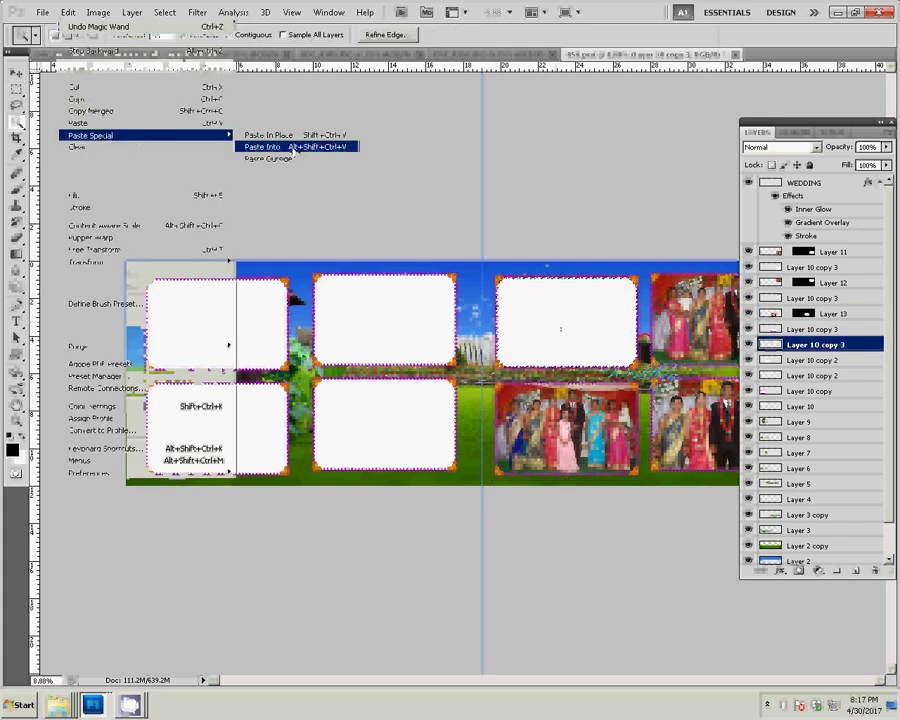
click(293, 148)
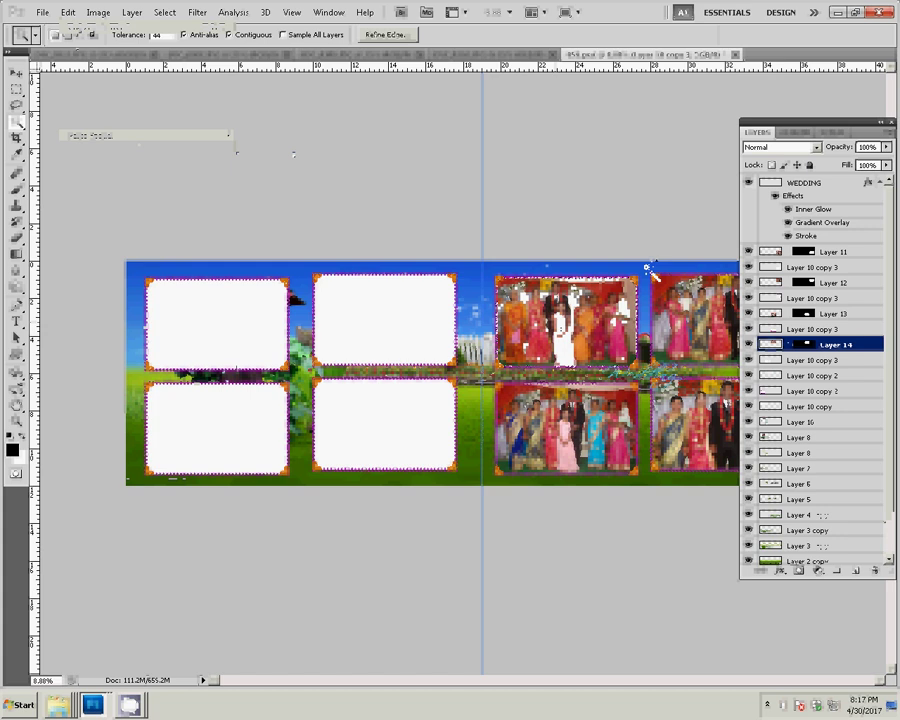
key(v)
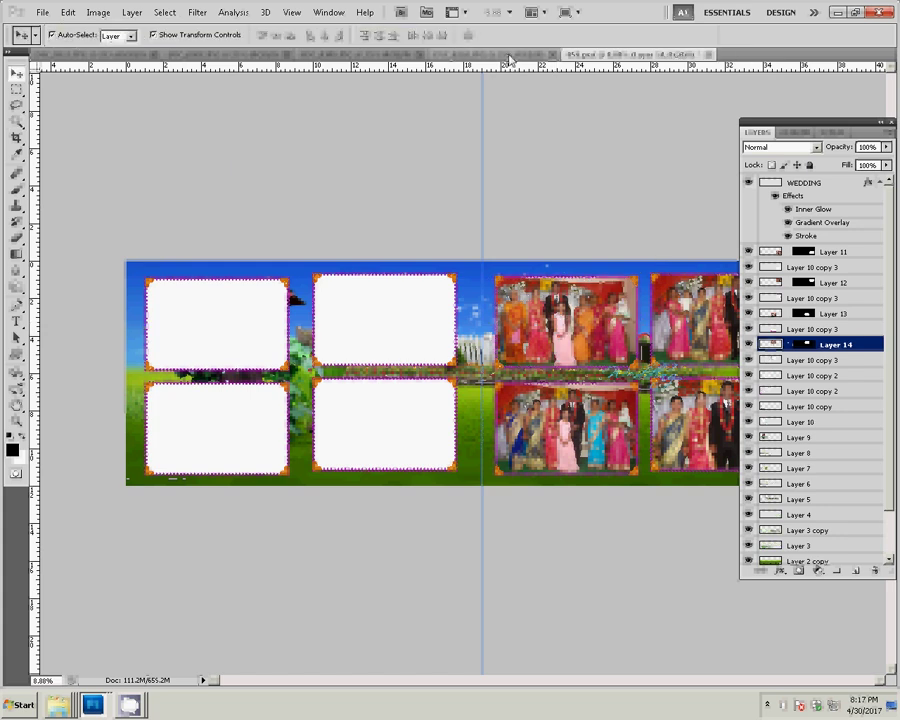
click(508, 56)
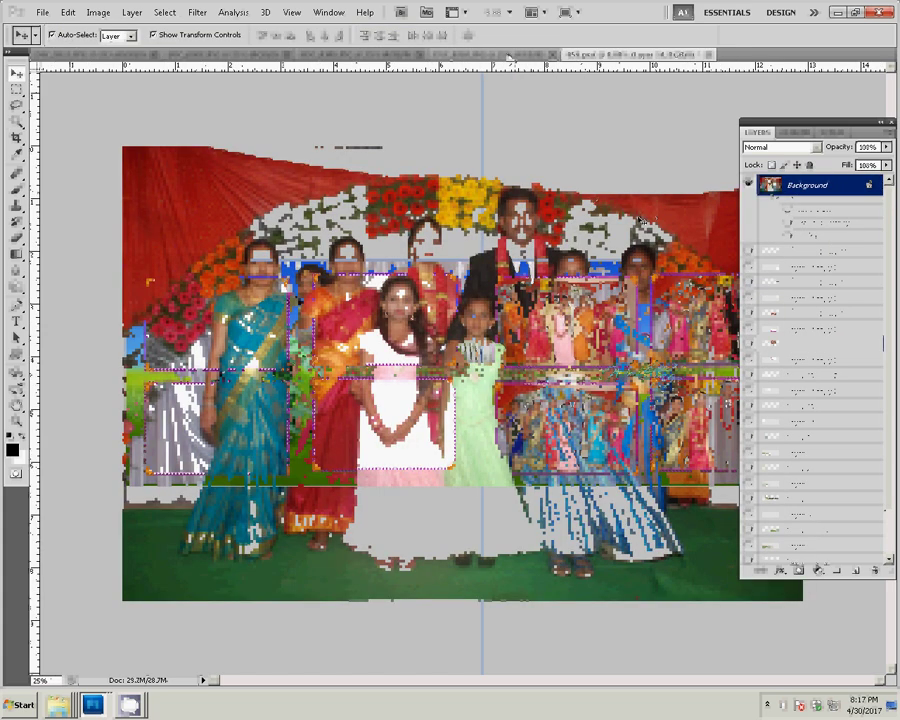
key(ctrl+alt+i)
- Set the photo's width to 8 inches, cut it, and close it without saving
key(Tab)
key(Tab)
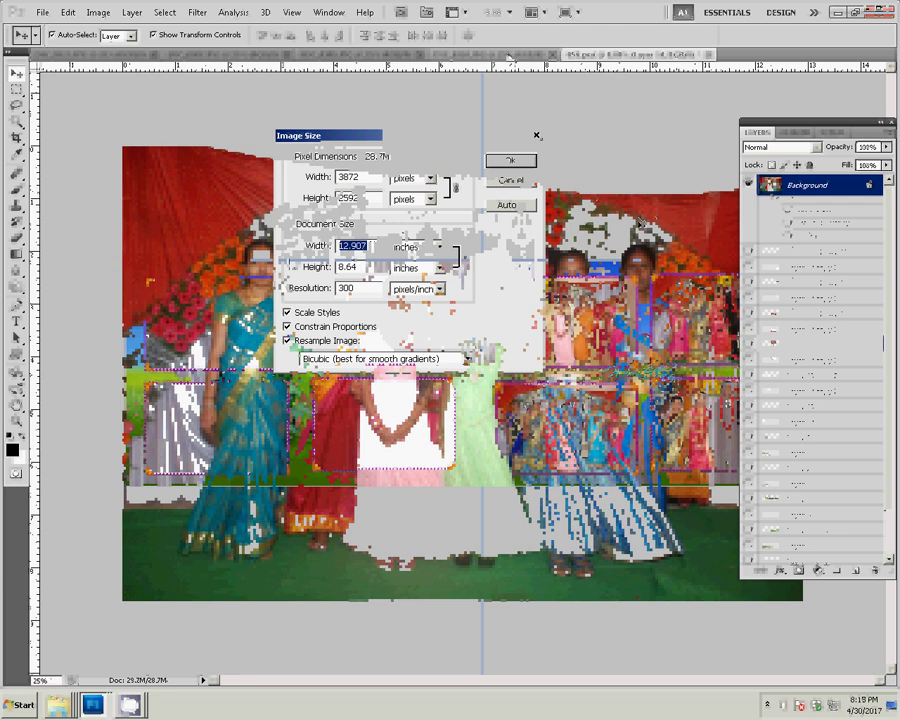
text(8)
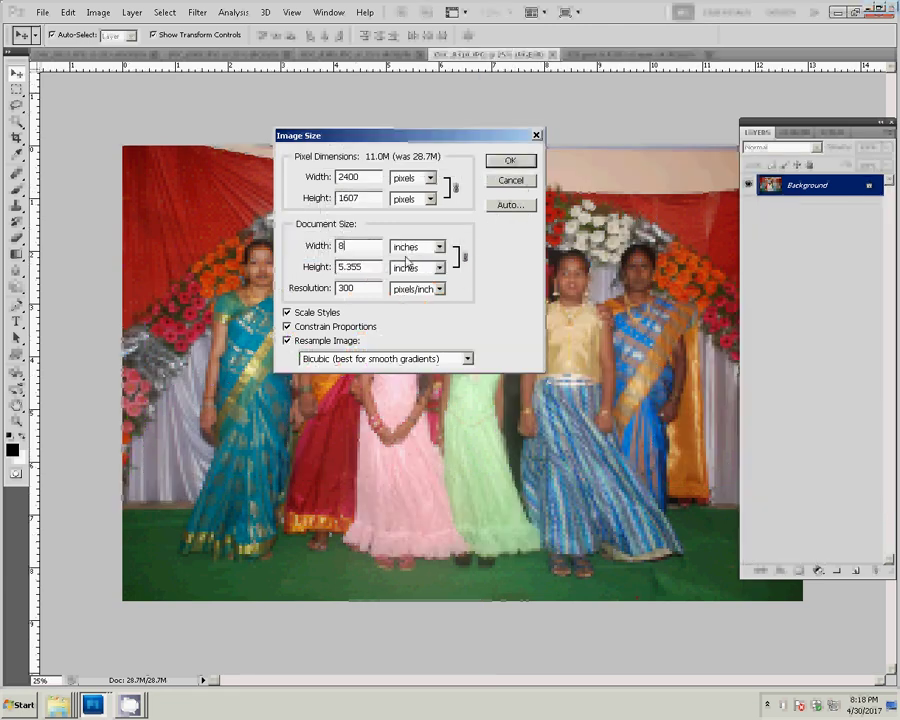
click(521, 163)
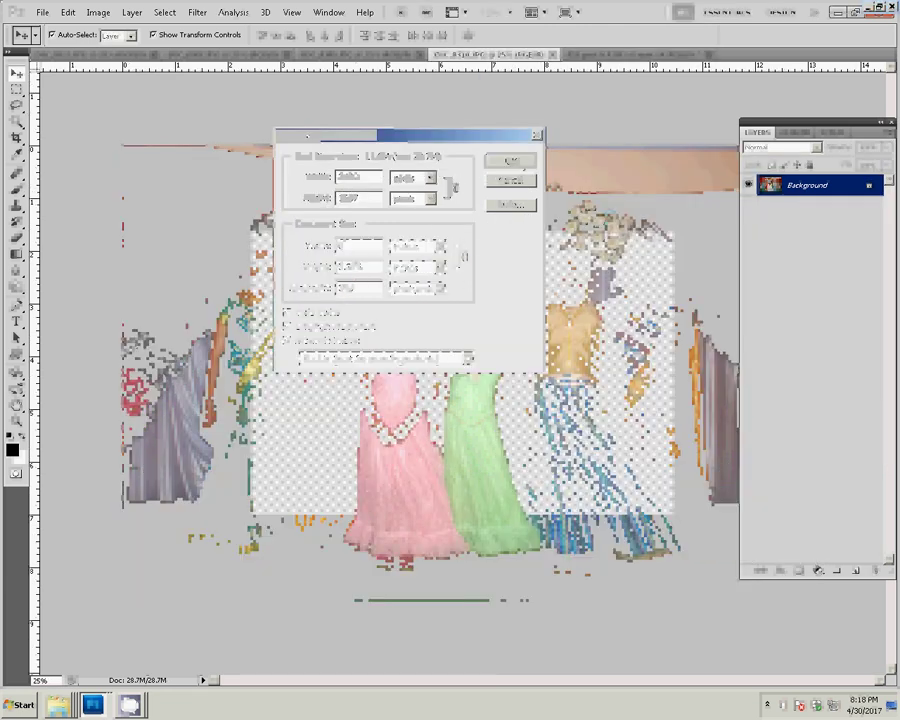
click(66, 13)
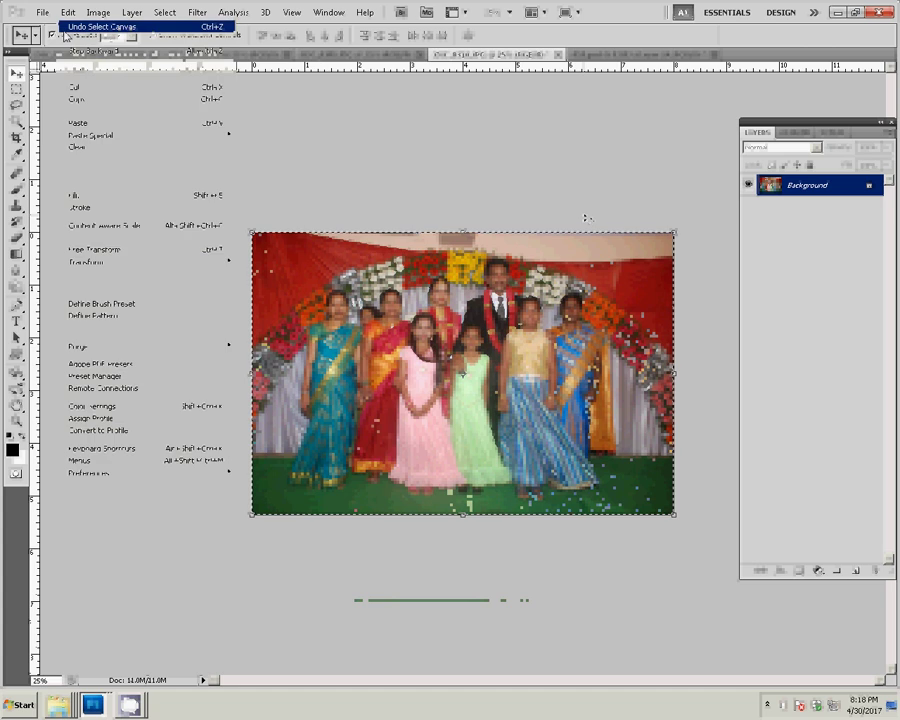
click(75, 88)
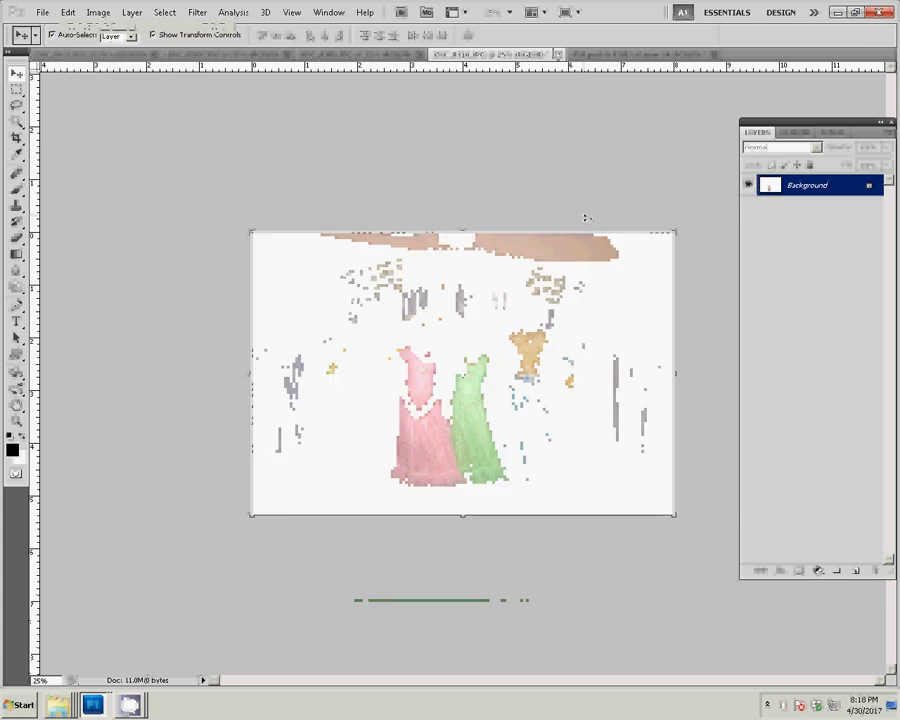
click(558, 54)
click(376, 248)
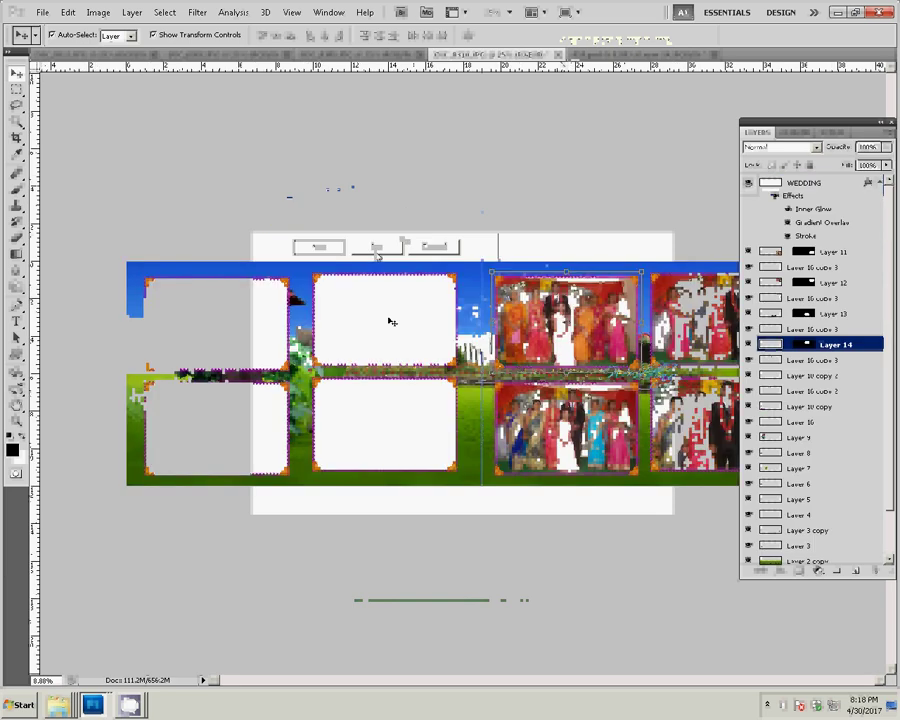
- Paste the photo into the left page's upper-right frame as masked Layer 15
click(396, 313)
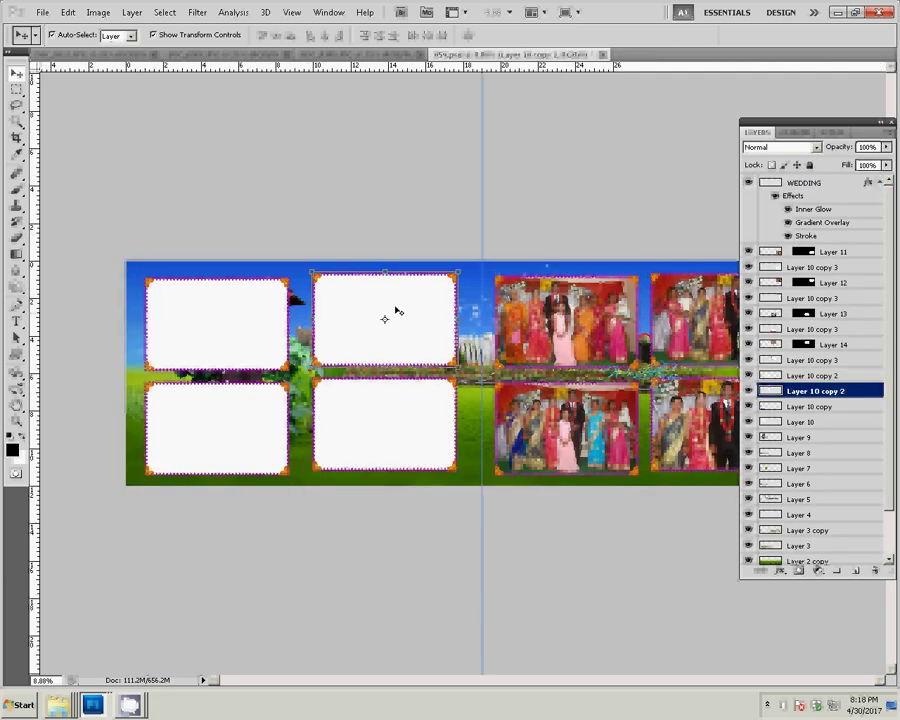
key(w)
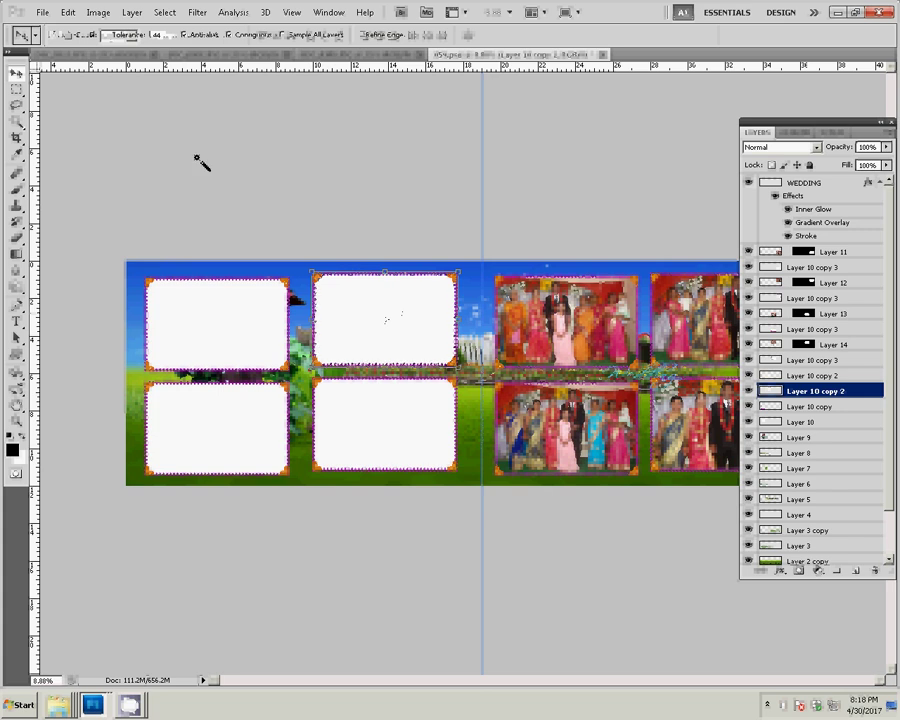
click(68, 12)
mouse_move(95, 135)
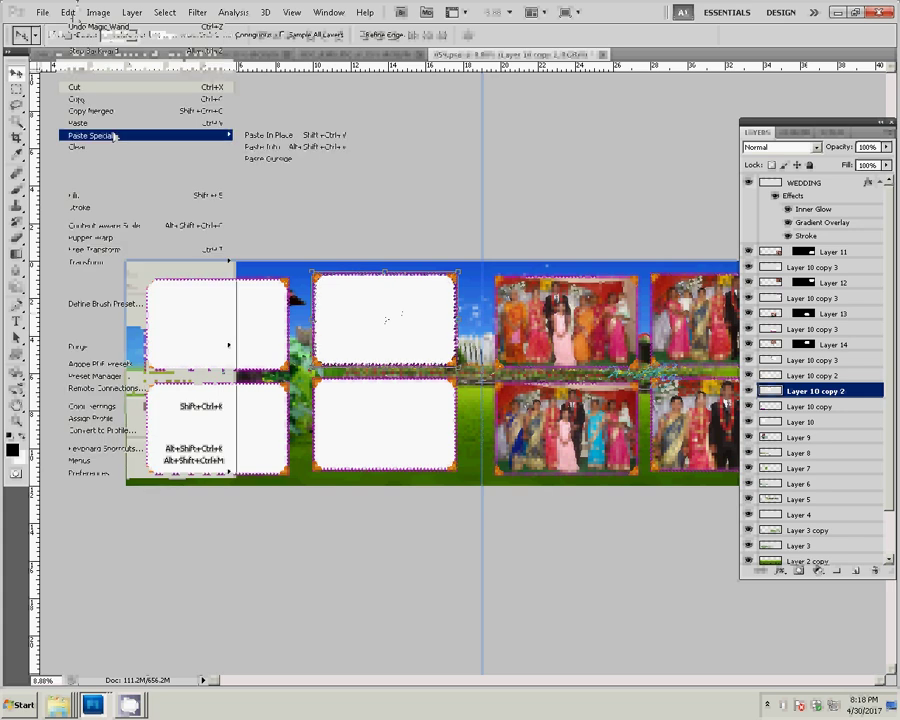
click(308, 150)
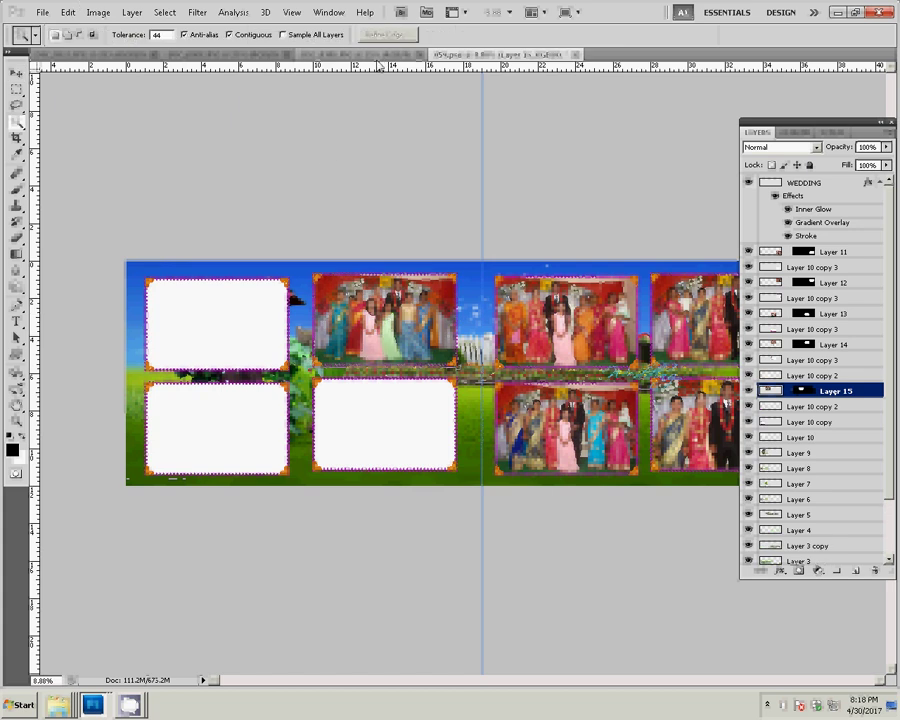
- Resize DSC_0308.JPG to 8 inches wide, cut all of it, and close it unsaved
click(376, 55)
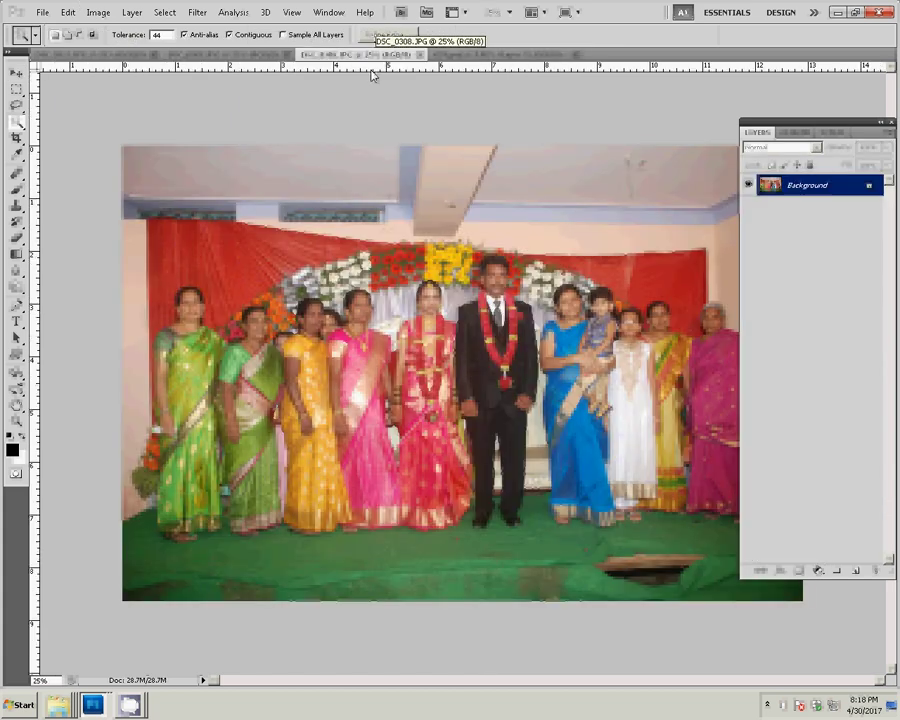
key(ctrl+alt+i)
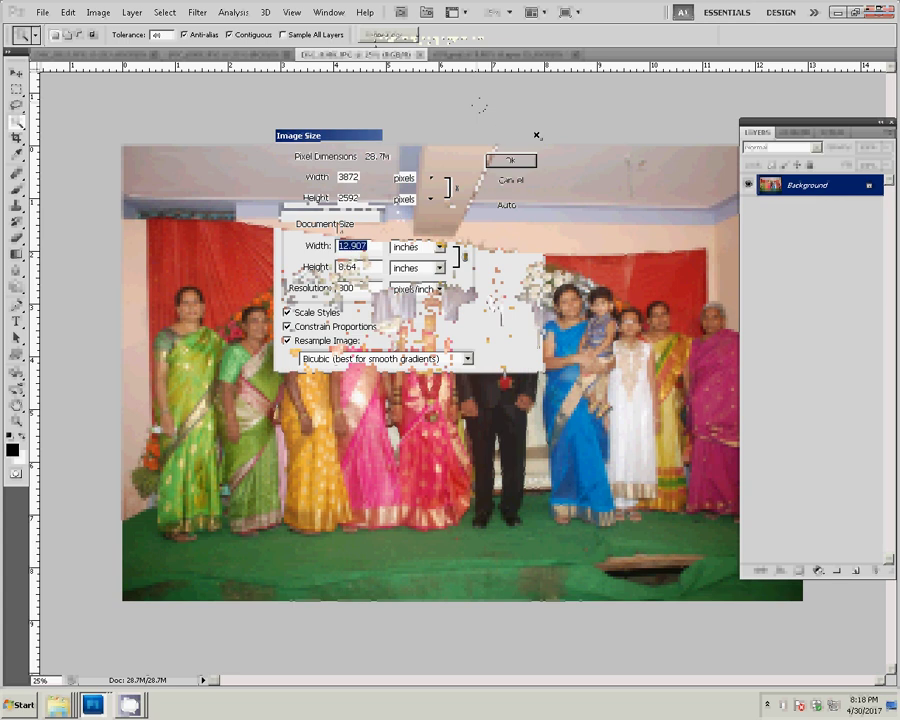
text(8)
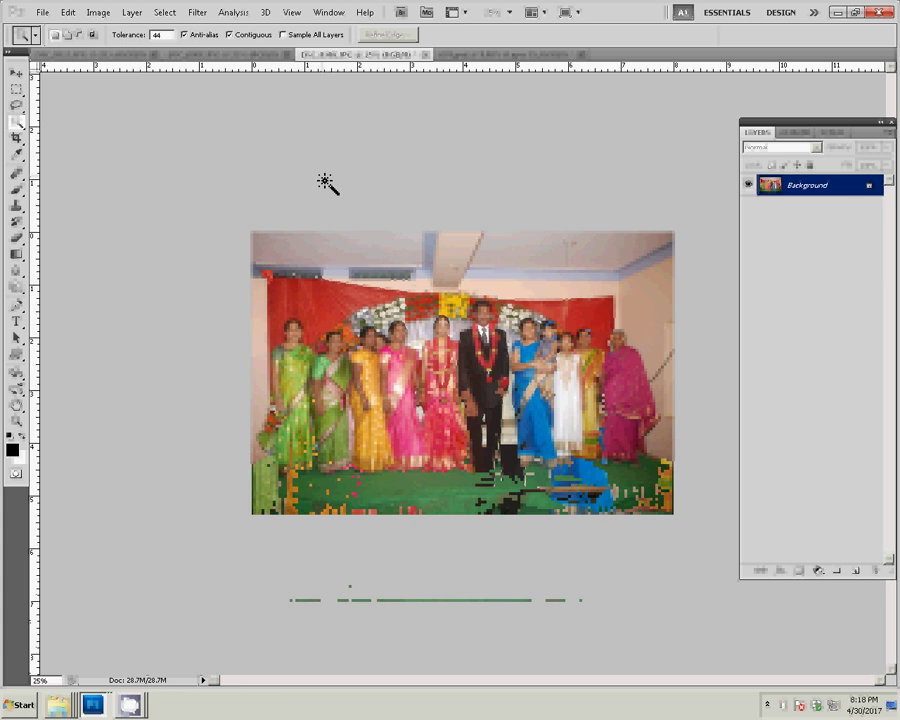
click(165, 12)
click(181, 66)
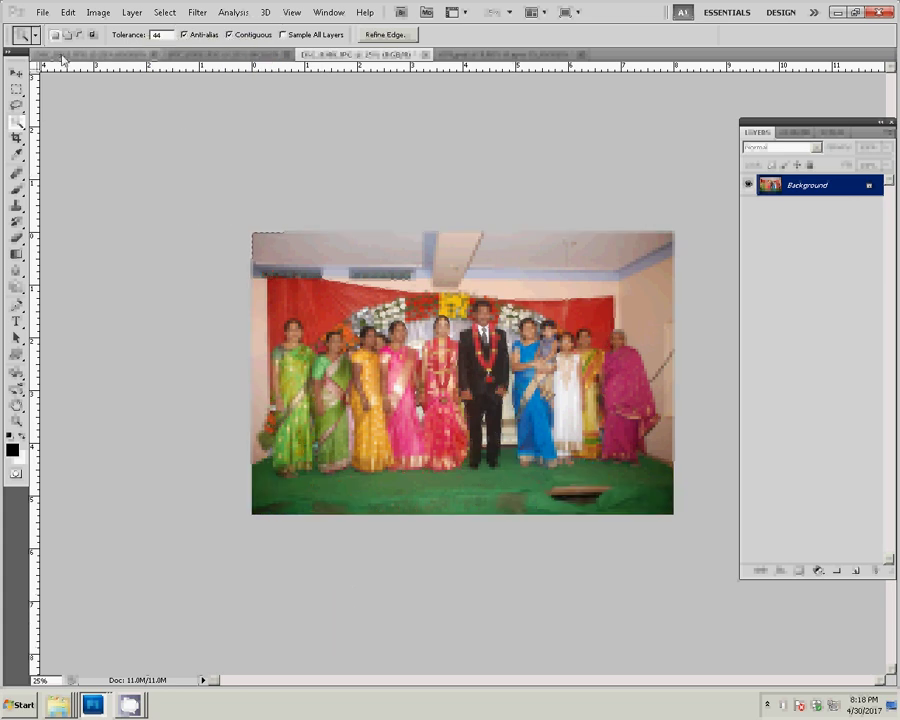
click(68, 12)
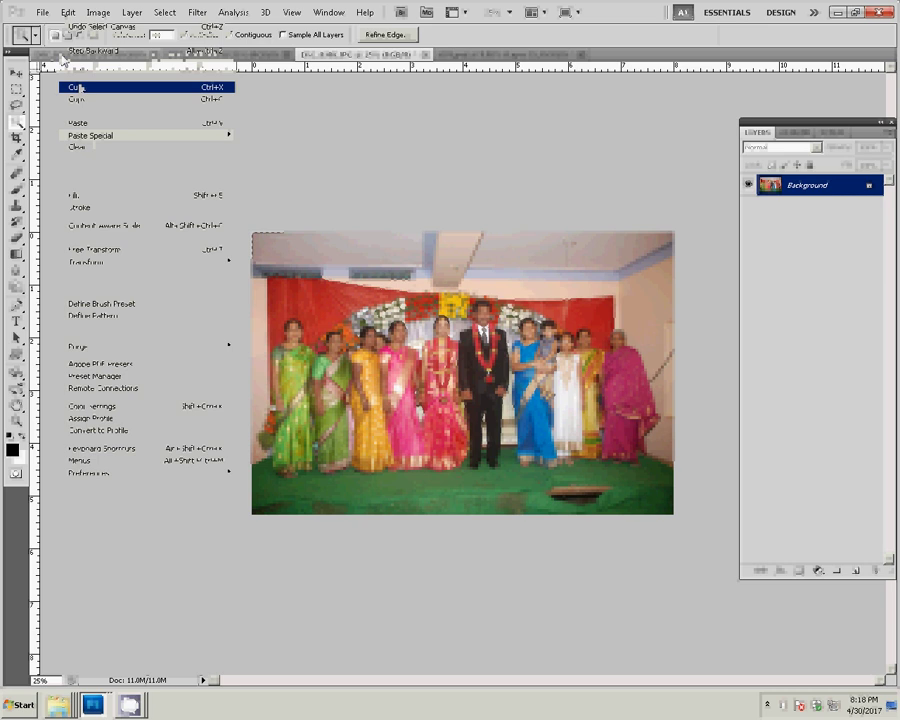
click(77, 88)
click(424, 54)
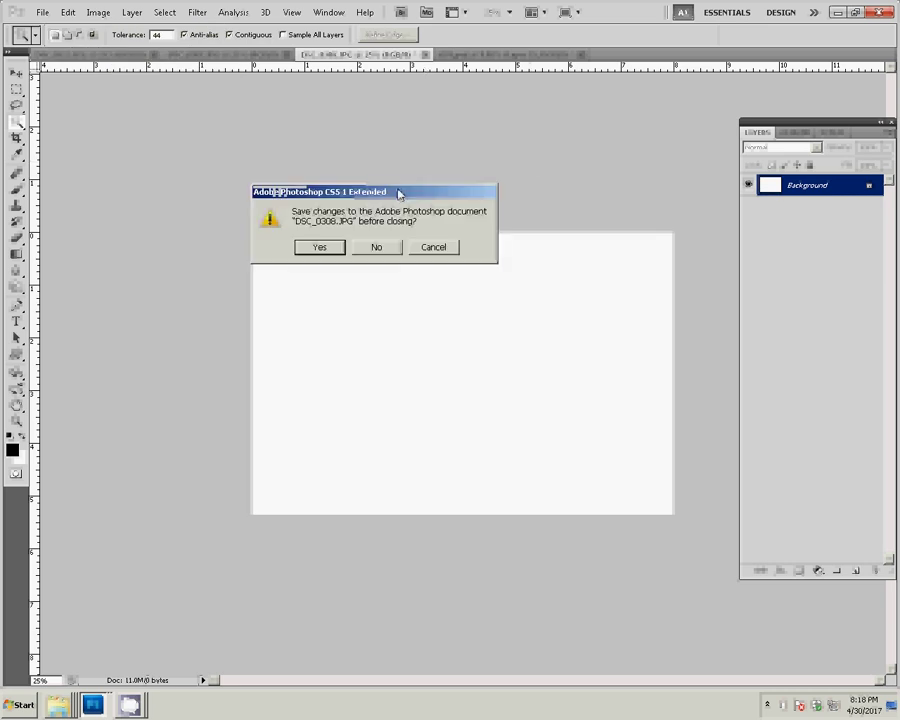
click(377, 247)
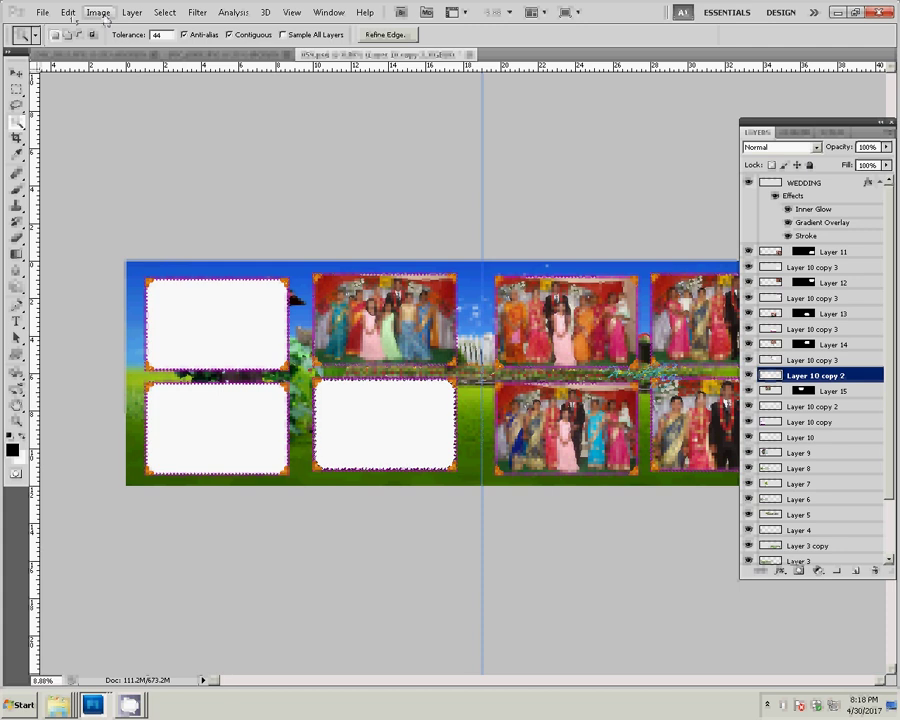
- Paste the photo into the bottom-middle frame as Layer 16
click(68, 12)
mouse_move(92, 135)
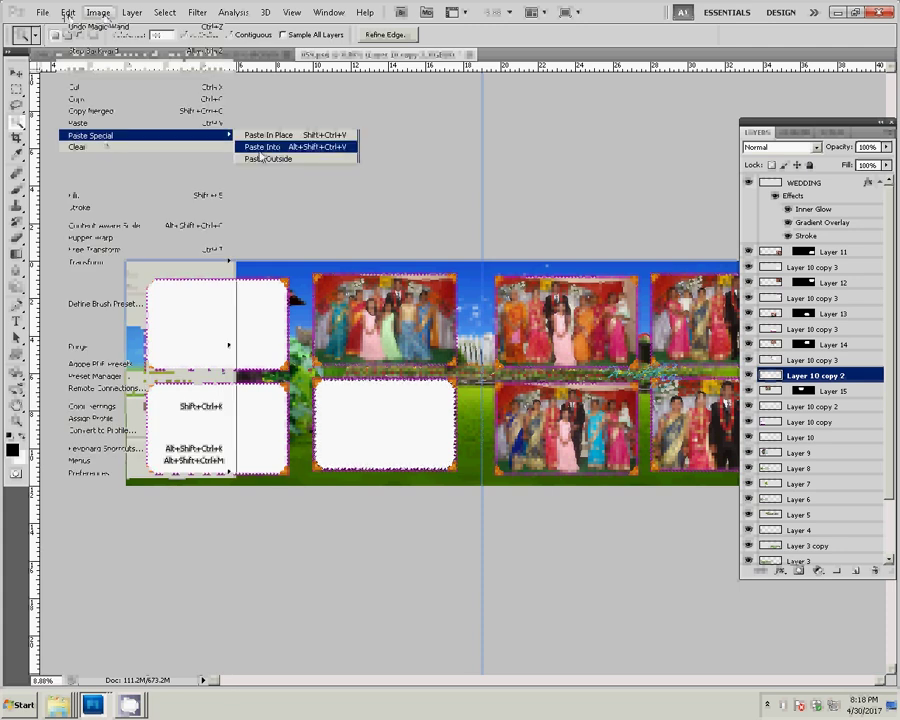
click(262, 147)
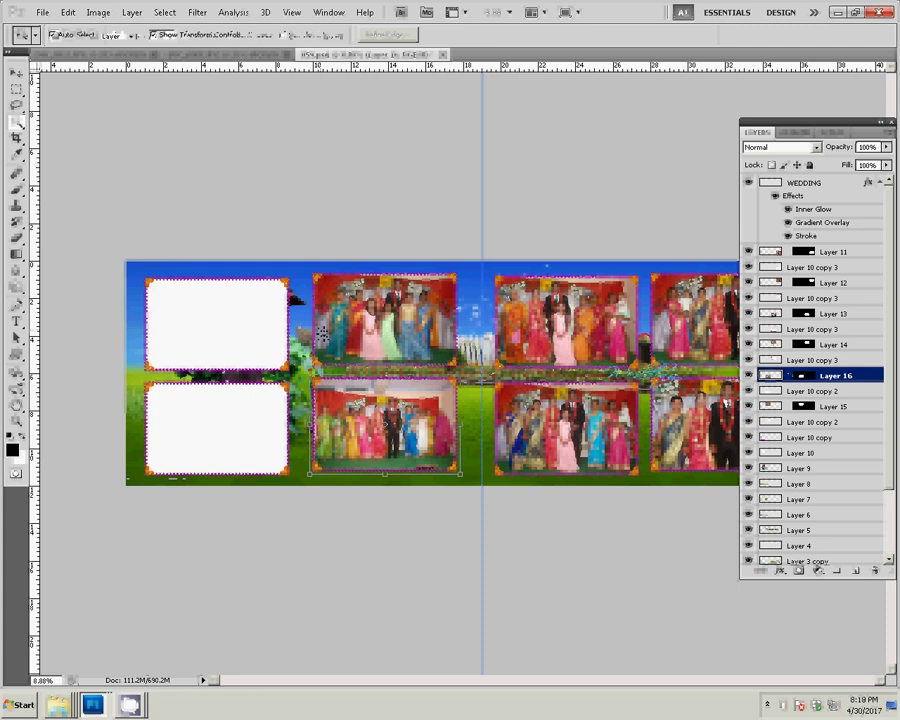
key(ctrl+Tab)
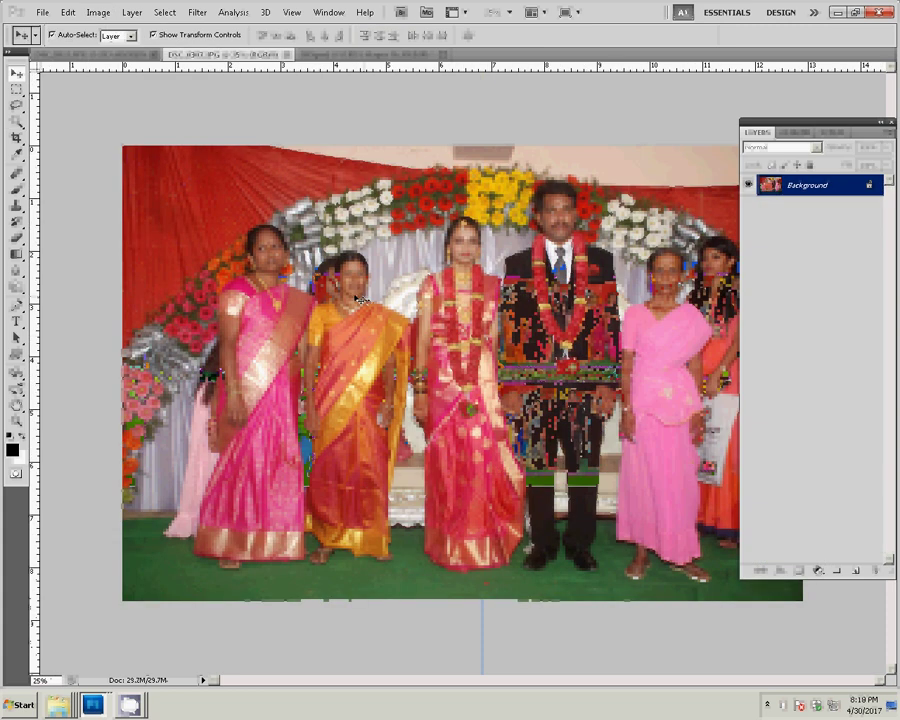
- Resize the group photo to 8 inches wide and close it without saving
key(ctrl+alt+i)
key(Tab)
key(Tab)
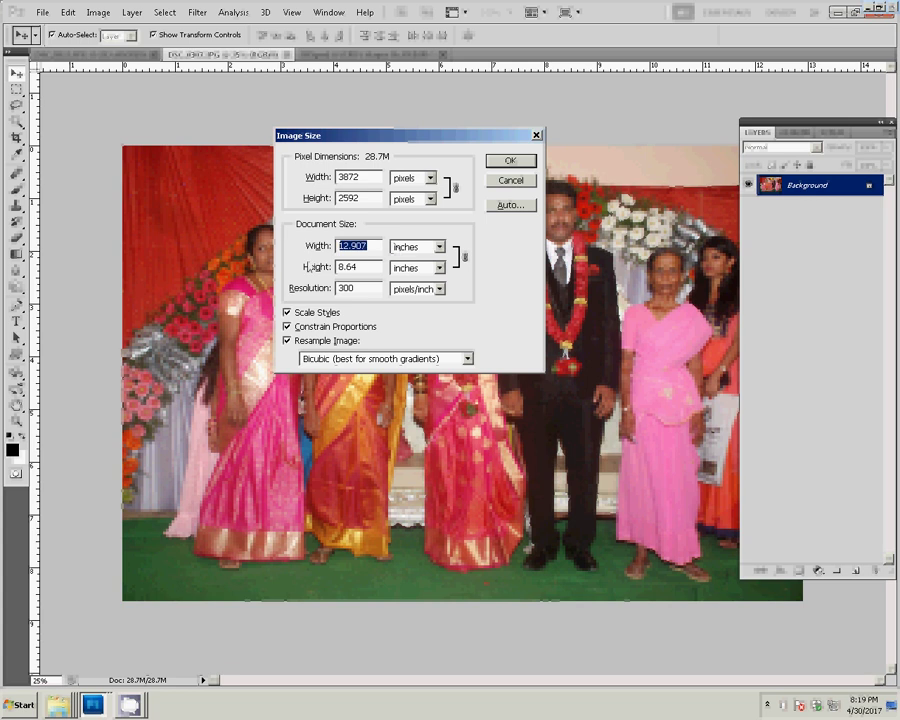
text(8)
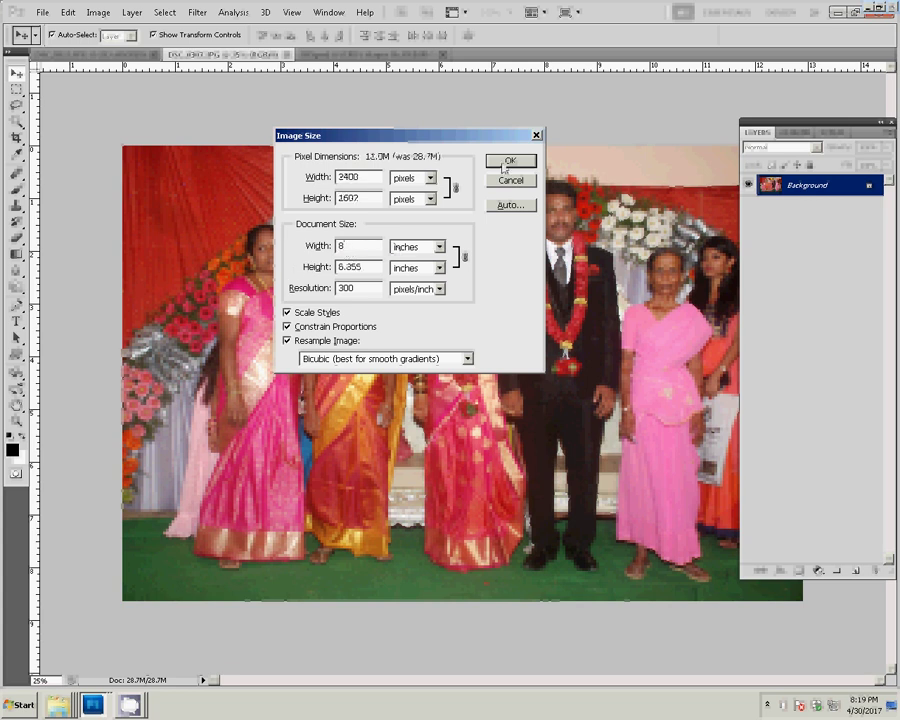
click(511, 161)
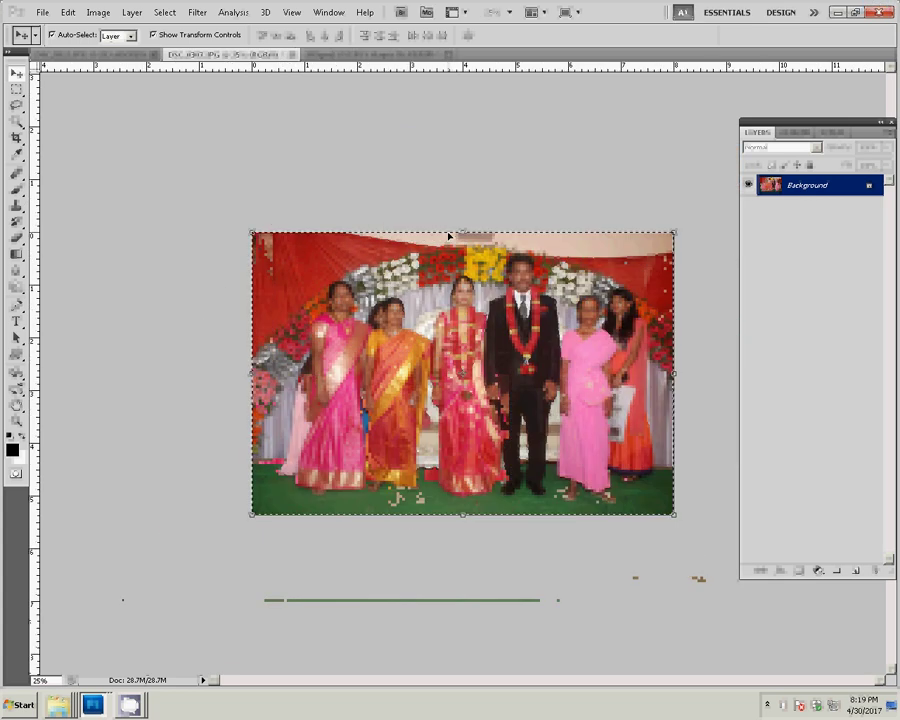
key(ctrl+w)
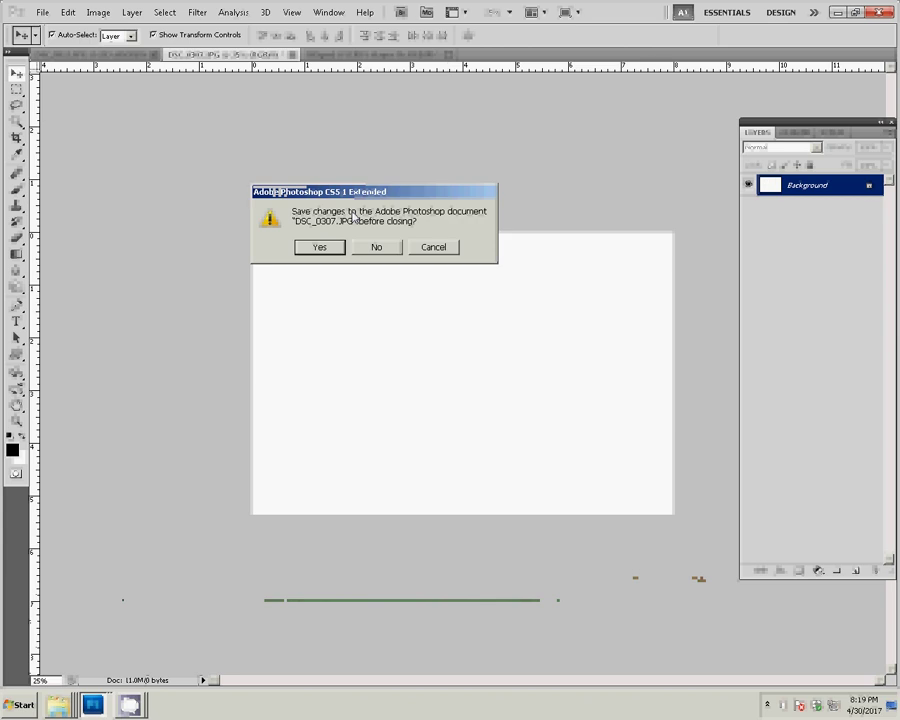
key(Tab)
key(Return)
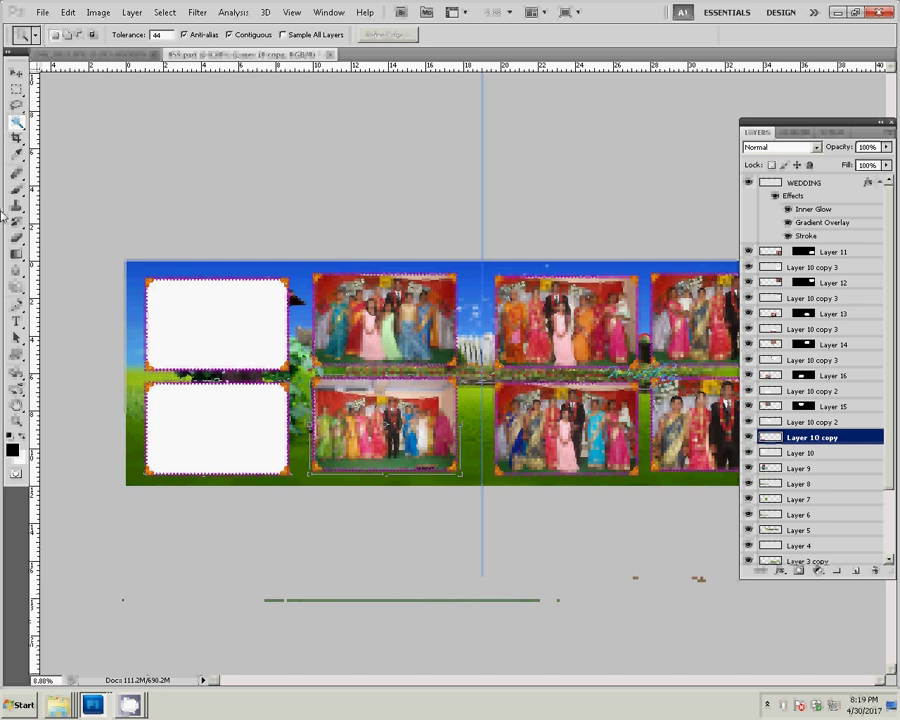
- Paste the photo into the bottom-left album frame as Layer 17
click(67, 12)
mouse_move(107, 135)
click(262, 146)
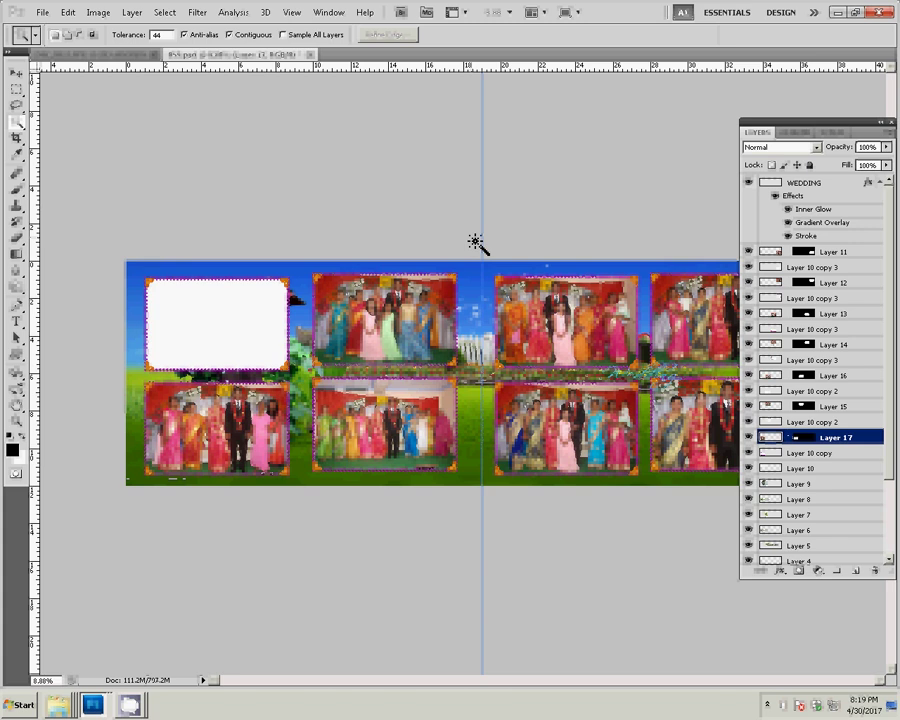
key(v)
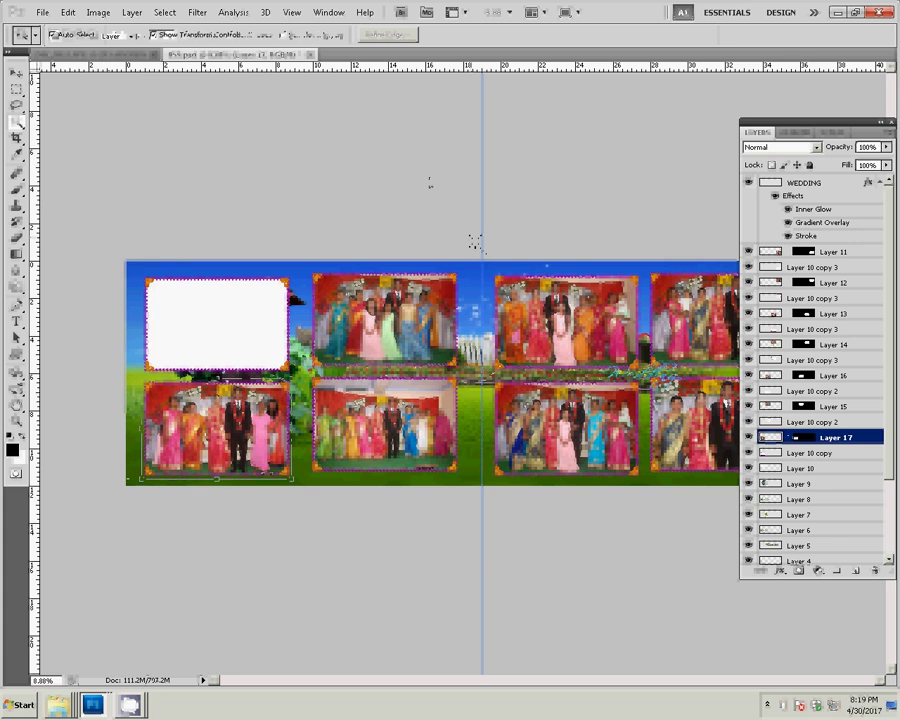
key(ctrl+Tab)
- Resize the photo to 8 inches wide, cut it, and close it without saving
key(ctrl+alt+i)
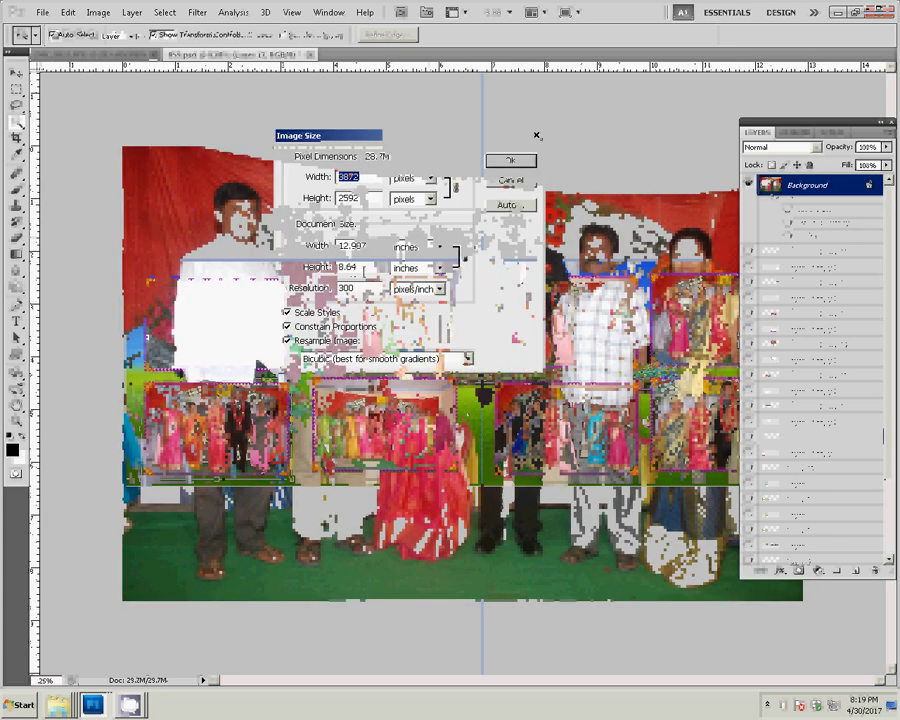
double_click(371, 249)
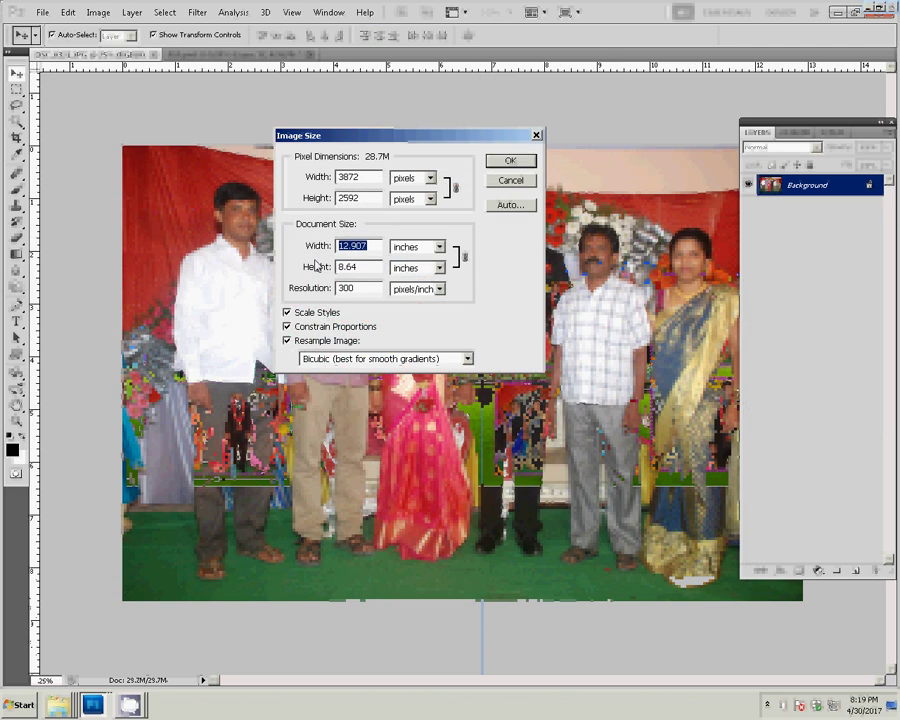
text(8)
key(Return)
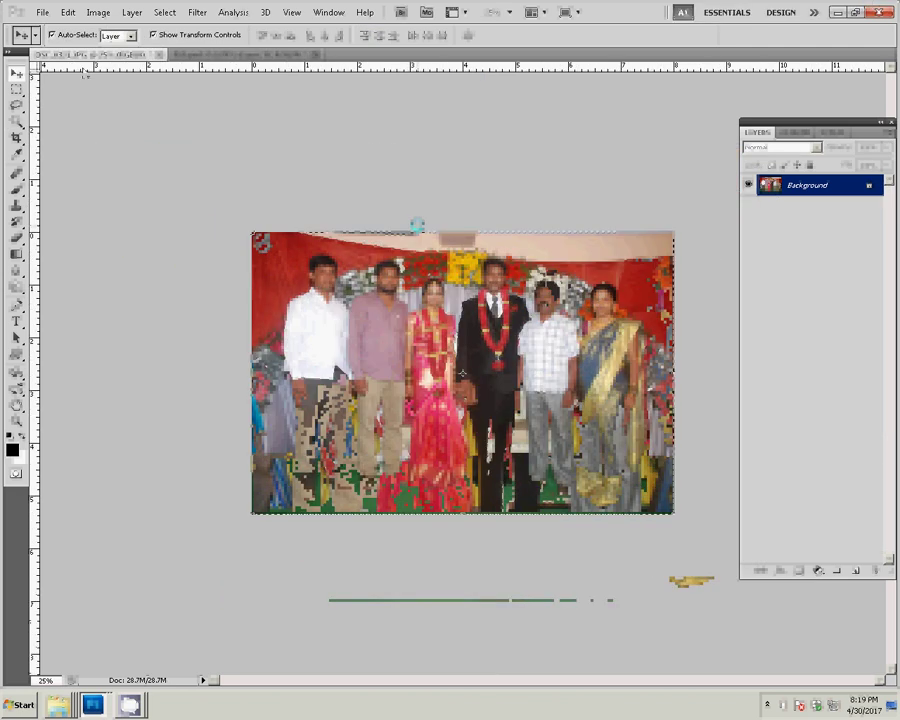
click(66, 14)
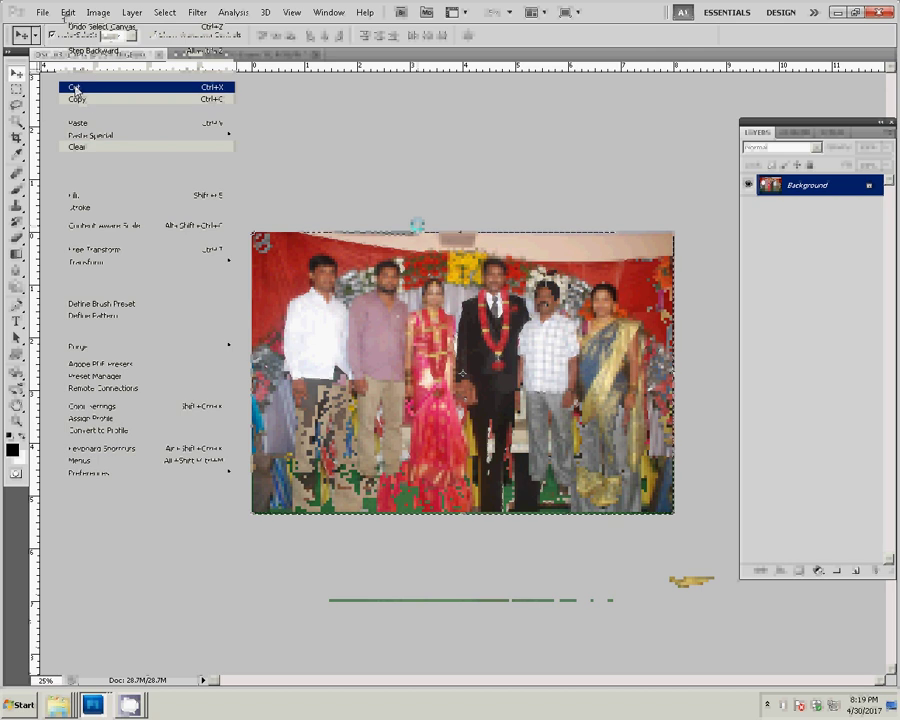
click(75, 88)
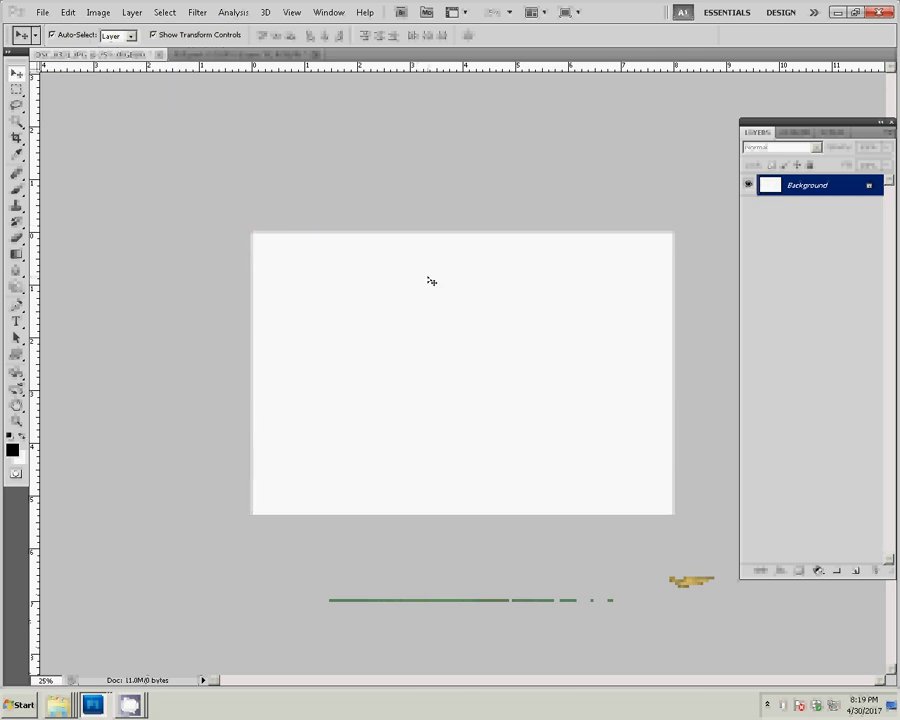
key(ctrl+w)
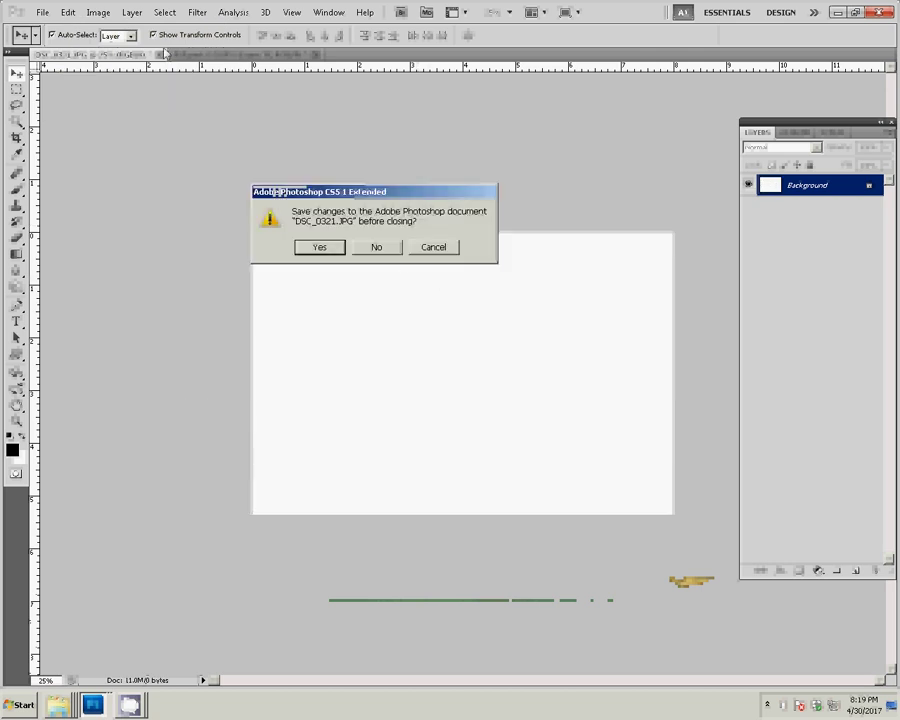
key(Return)
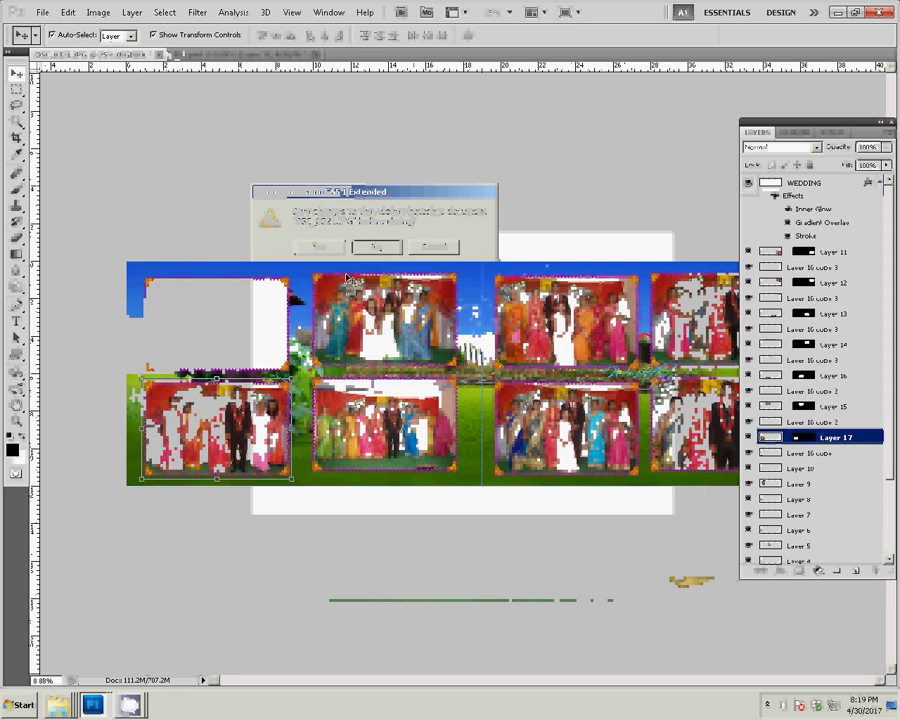
- Paste the photo into the top-left frame as masked Layer 18, then deselect
key(w)
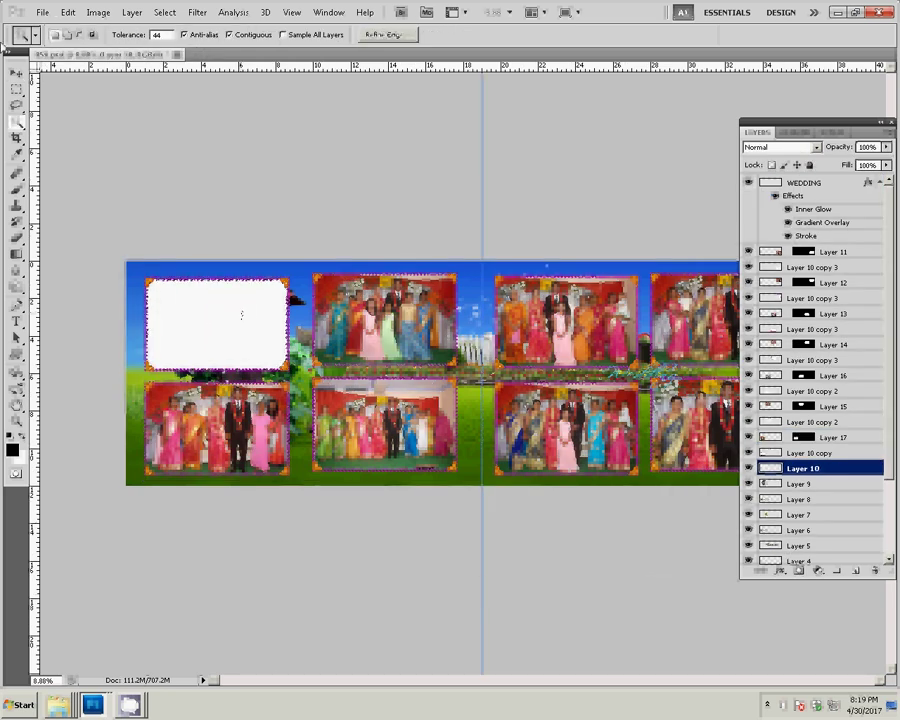
key(alt+e)
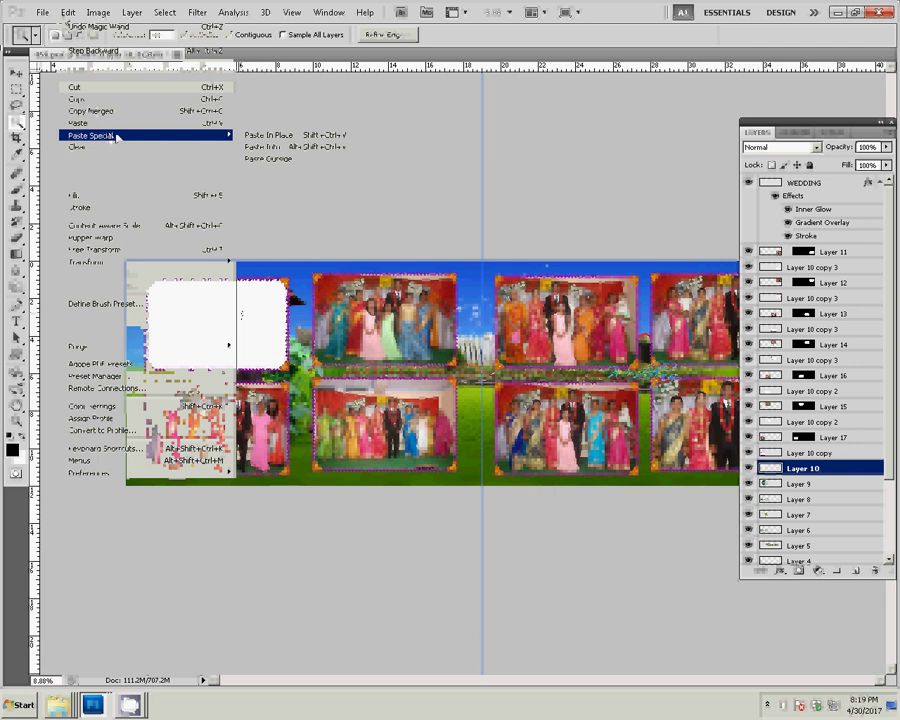
click(341, 150)
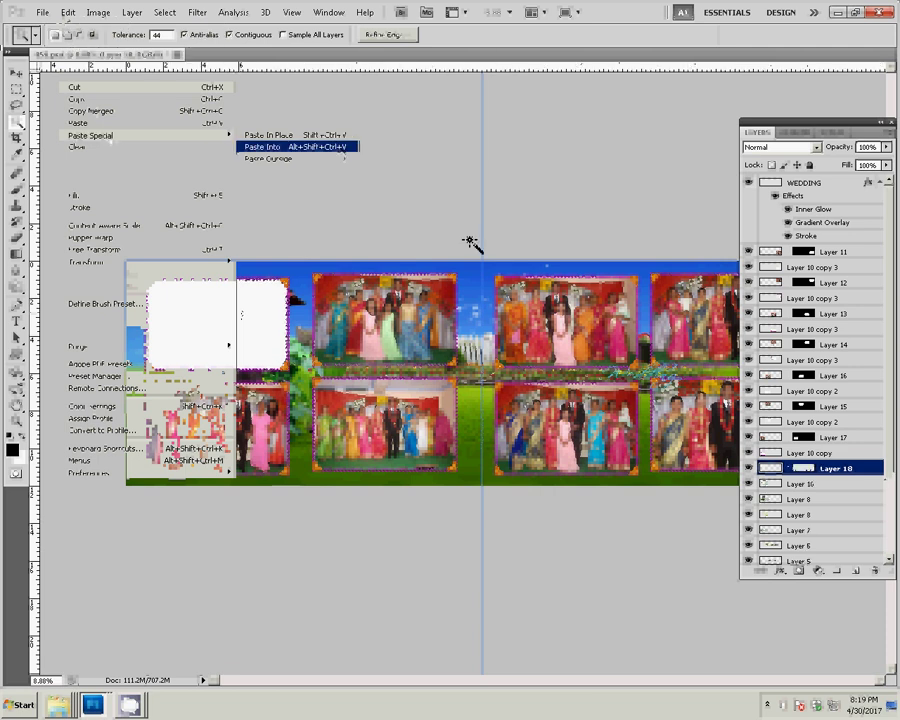
key(v)
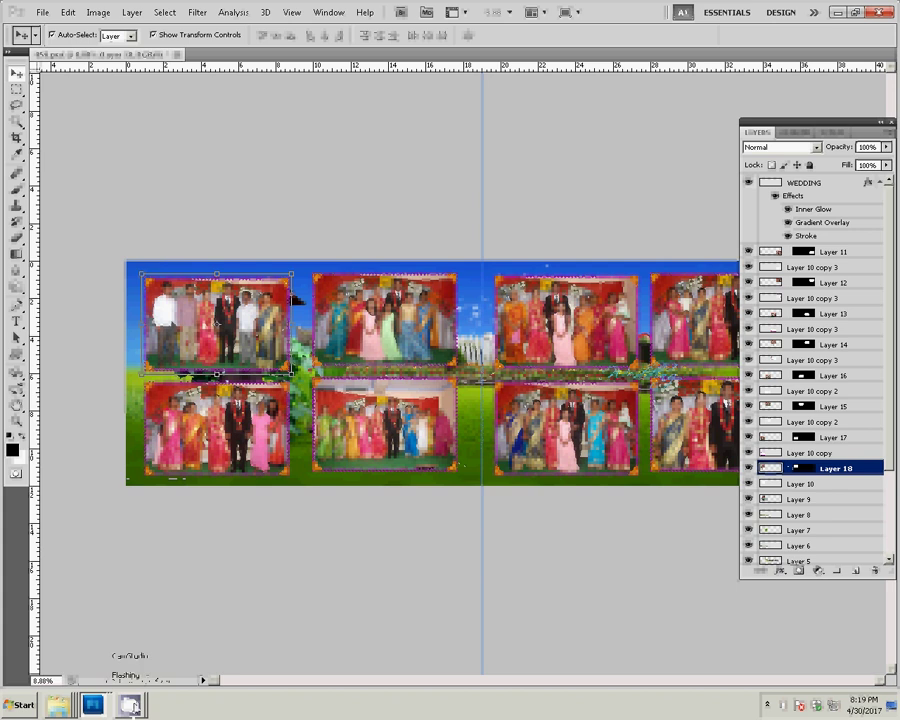
click(180, 541)
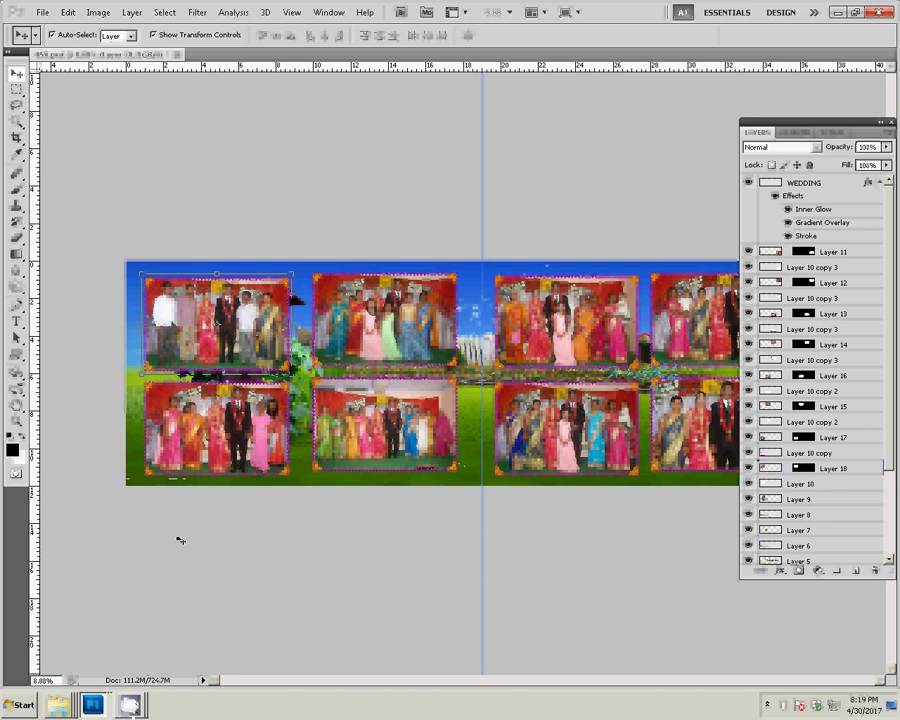
- Save the album as layered PSD '20' in I:\k5, accepting Maximize Compatibility
key(ctrl+shift+s)
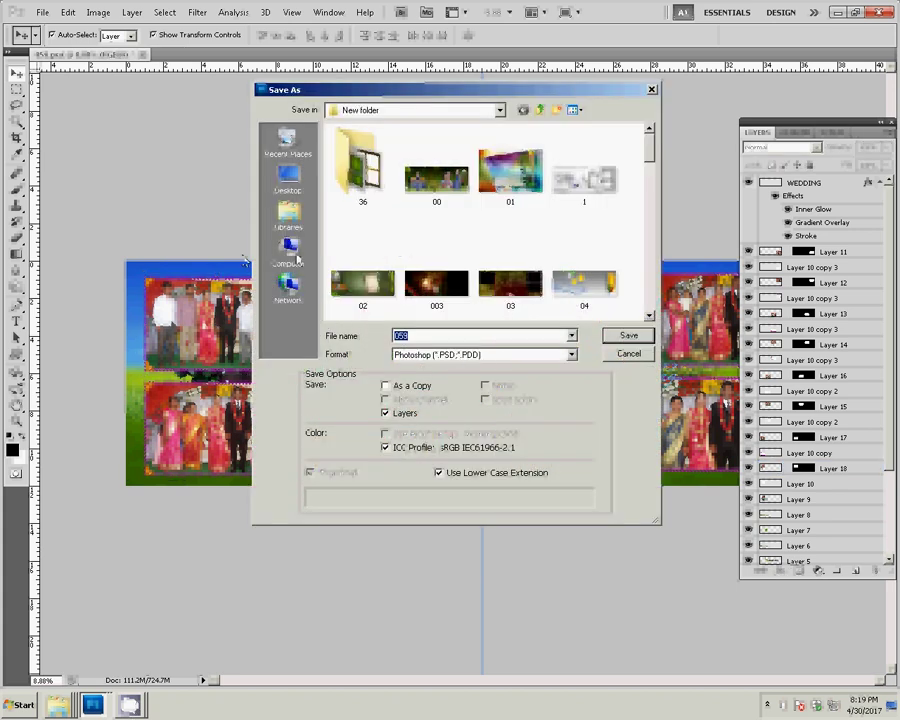
click(289, 250)
click(360, 179)
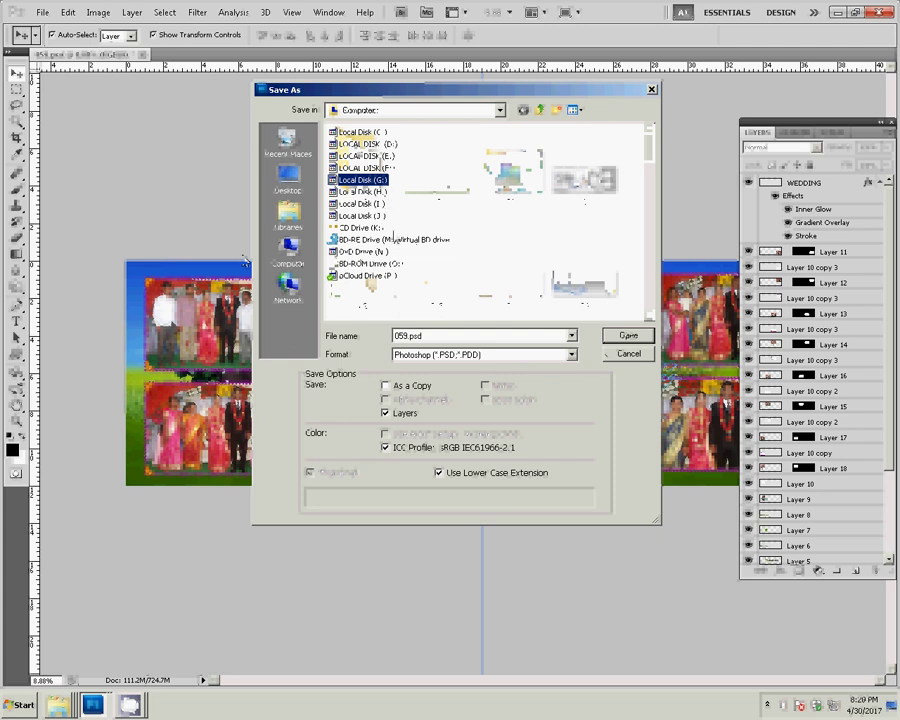
click(362, 203)
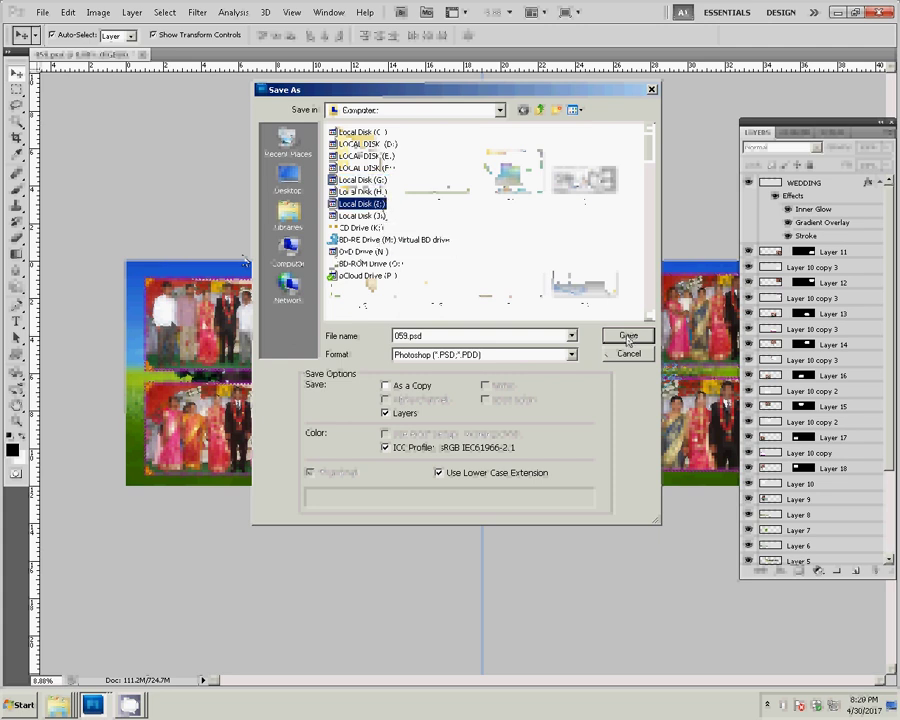
click(628, 337)
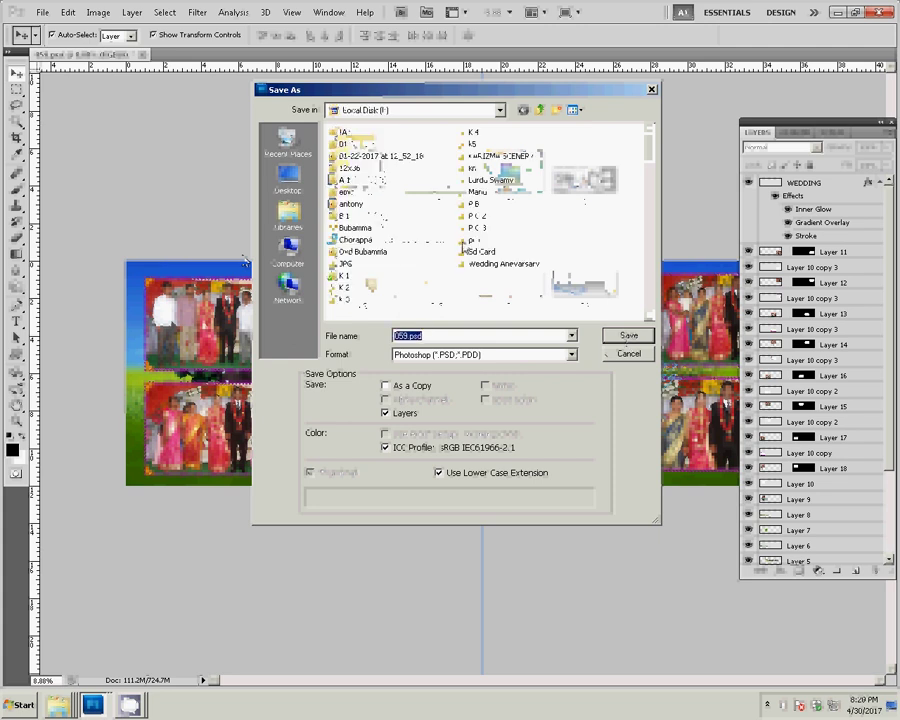
click(628, 336)
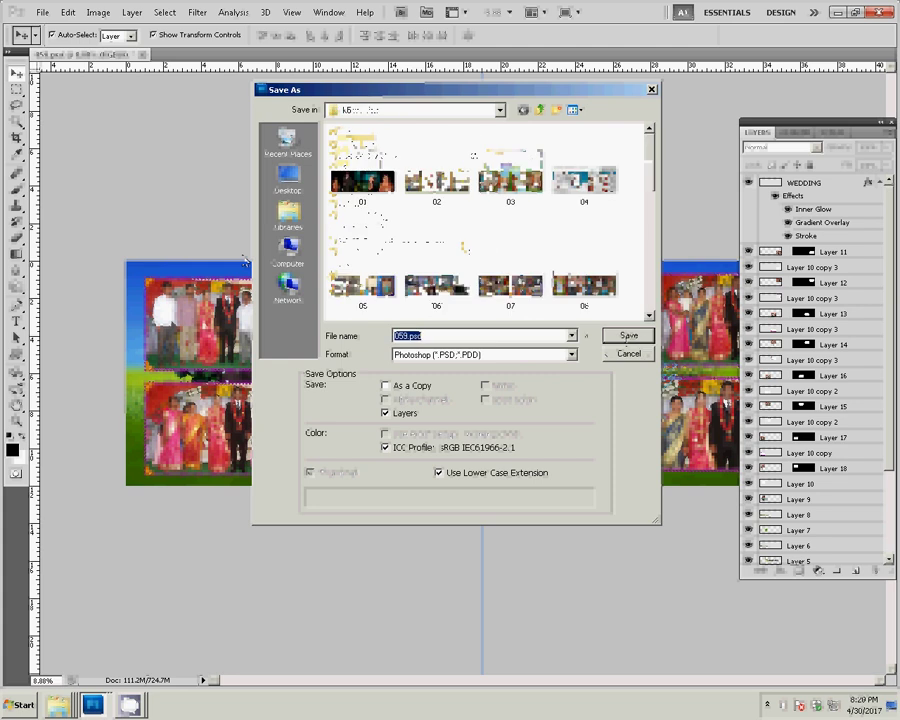
click(578, 110)
click(598, 180)
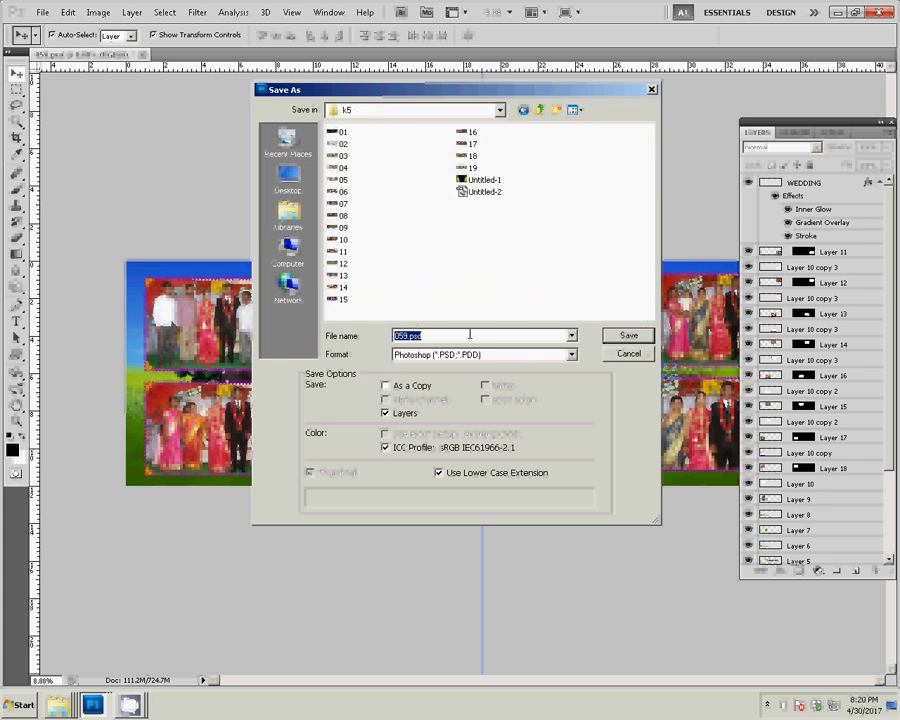
text(20)
click(635, 341)
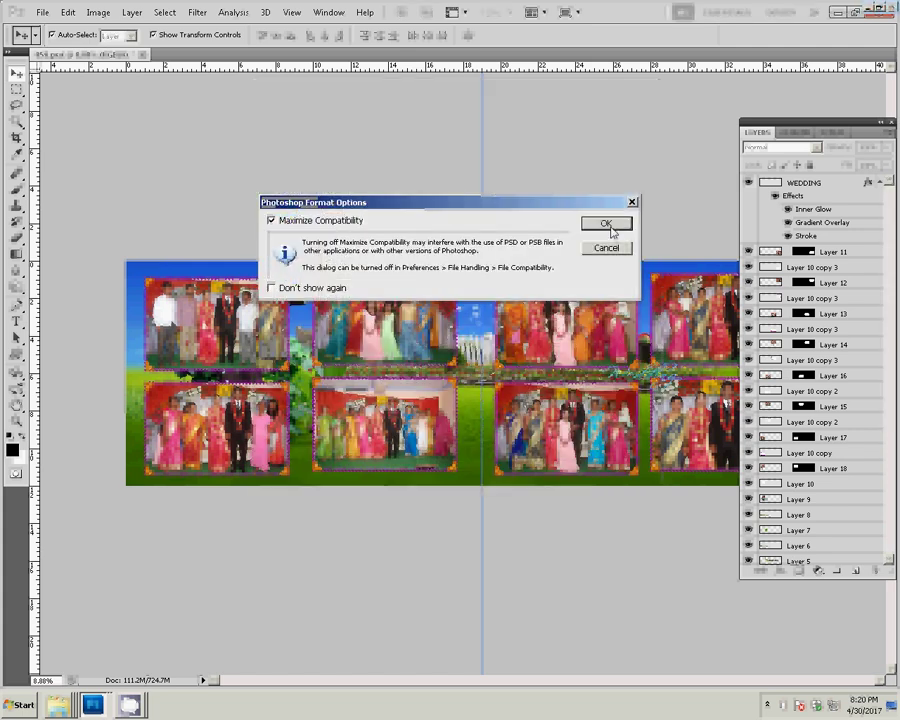
click(609, 228)
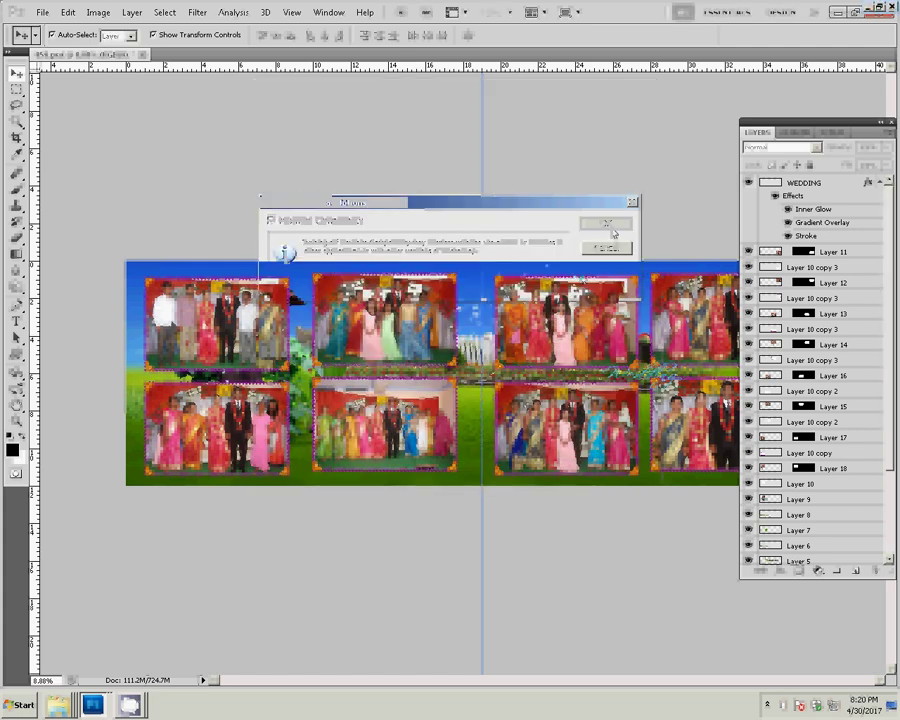